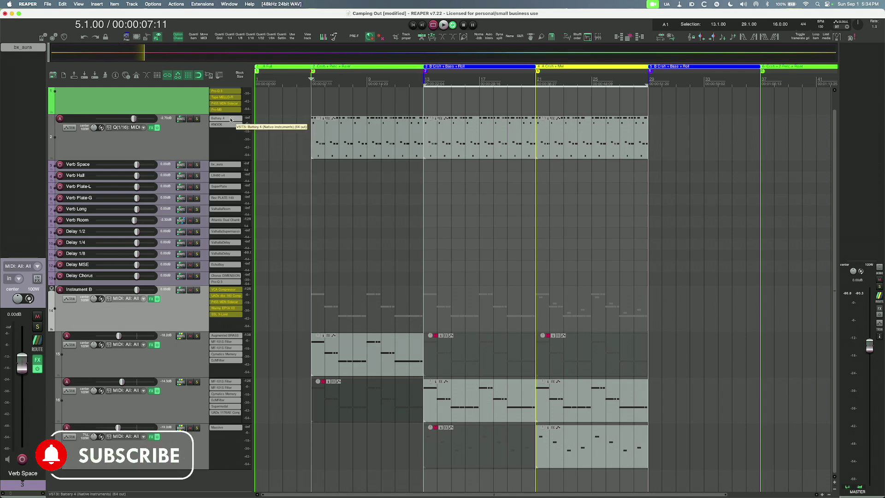
Insert a new track 3 below the Battery track and load Battery 4 (64 out) on it.
left_click(169, 142)
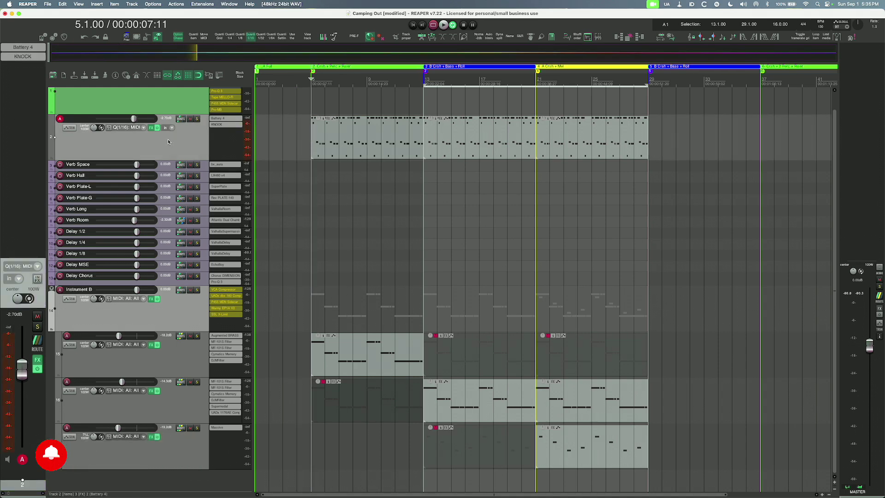
key("super+t")
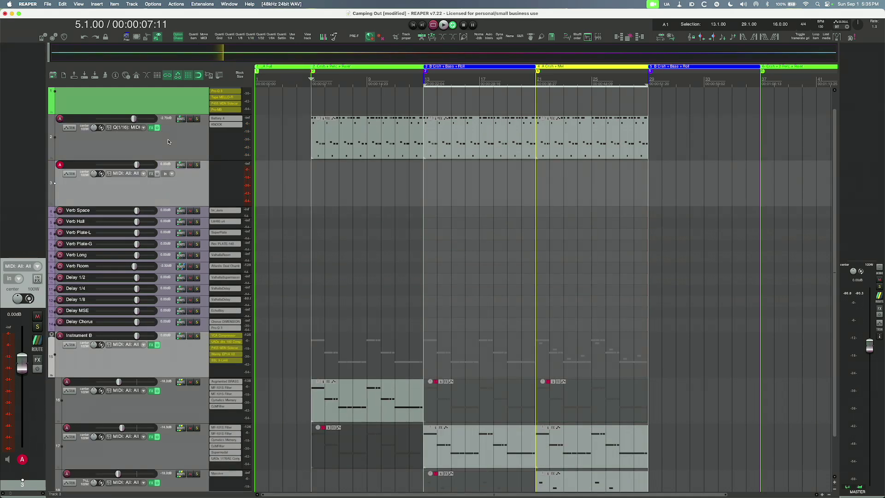
left_click(228, 164)
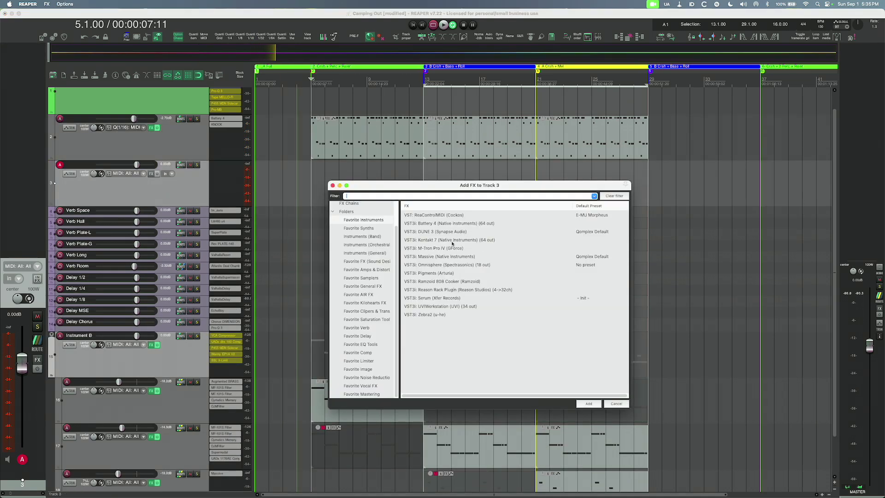
left_click(423, 225)
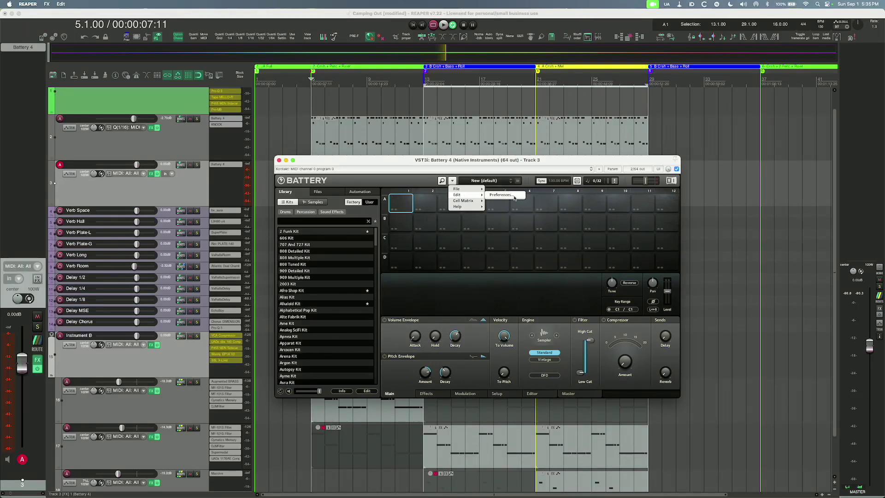
left_click(514, 198)
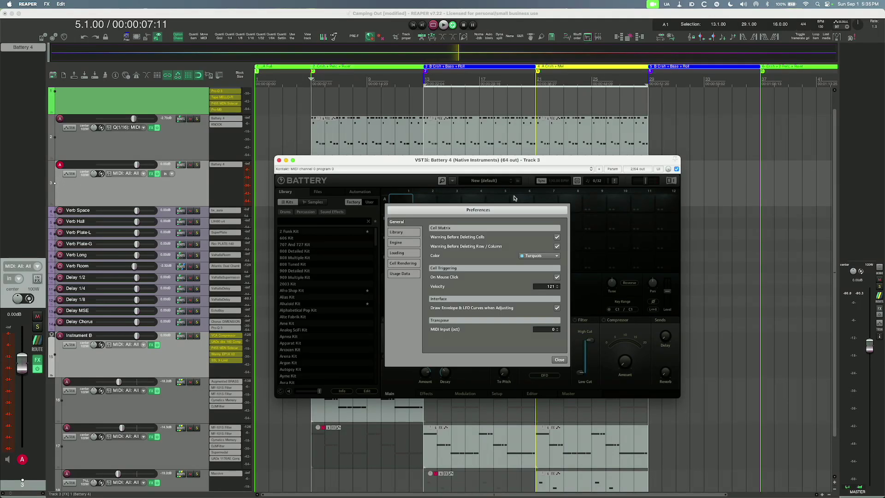
left_click(397, 242)
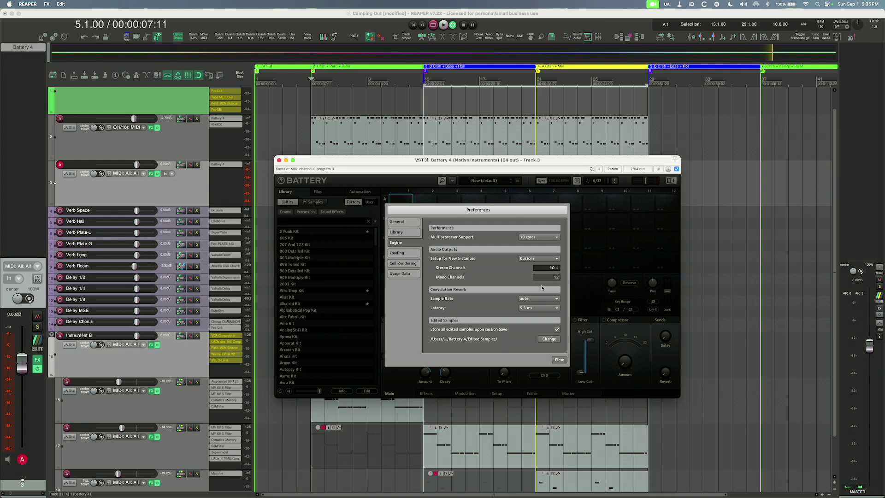
left_click(565, 360)
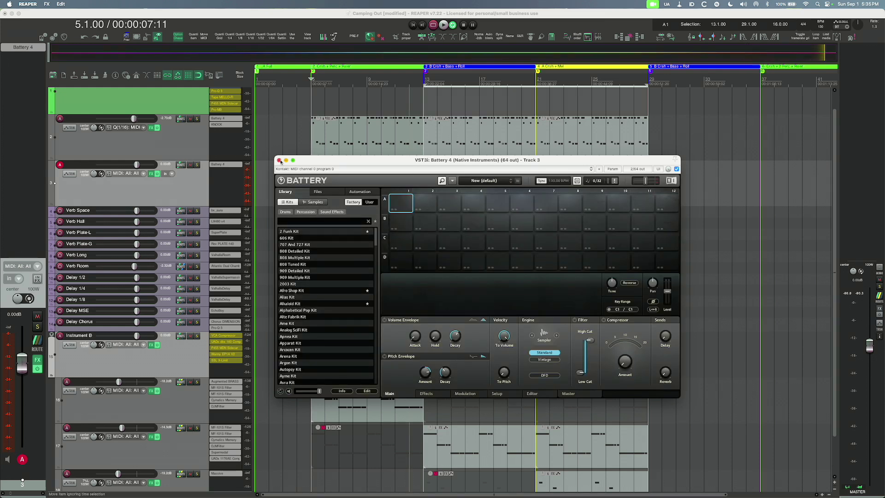
Check track 2's Battery kit, then load the Bomb Dot Com Kit into track 3's Battery 4.
left_click(214, 119)
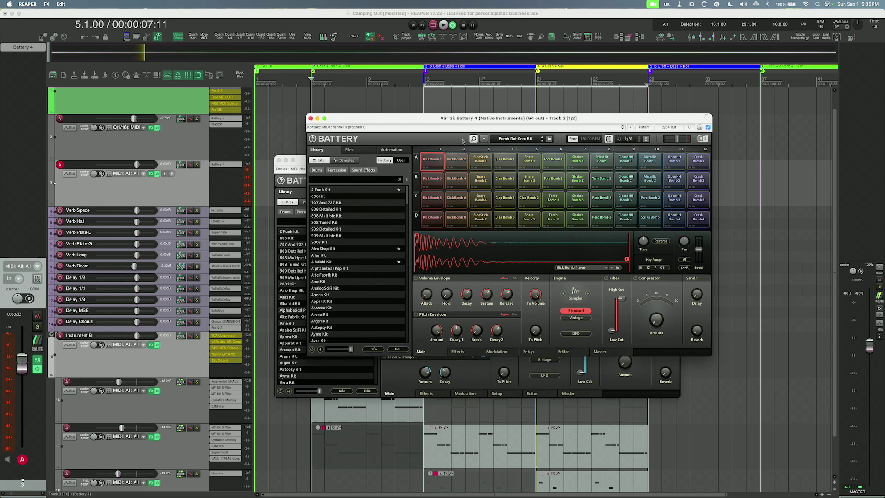
left_click(310, 118)
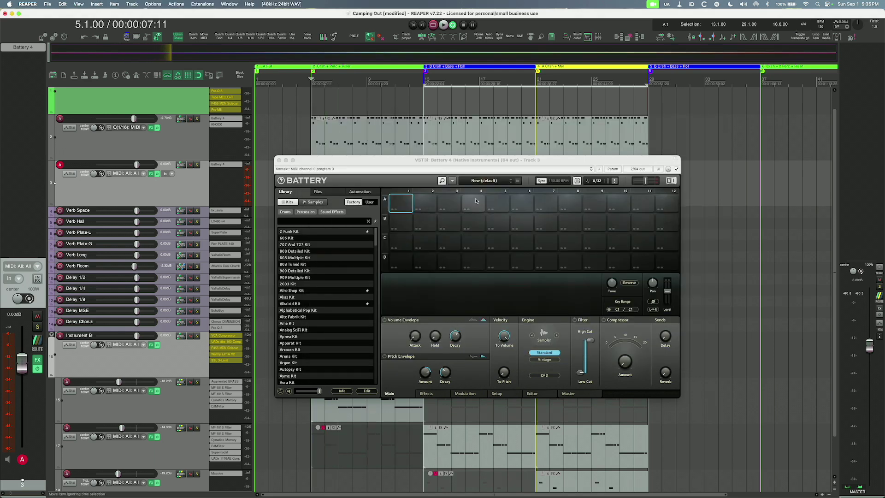
scroll(330, 288, "down", 6)
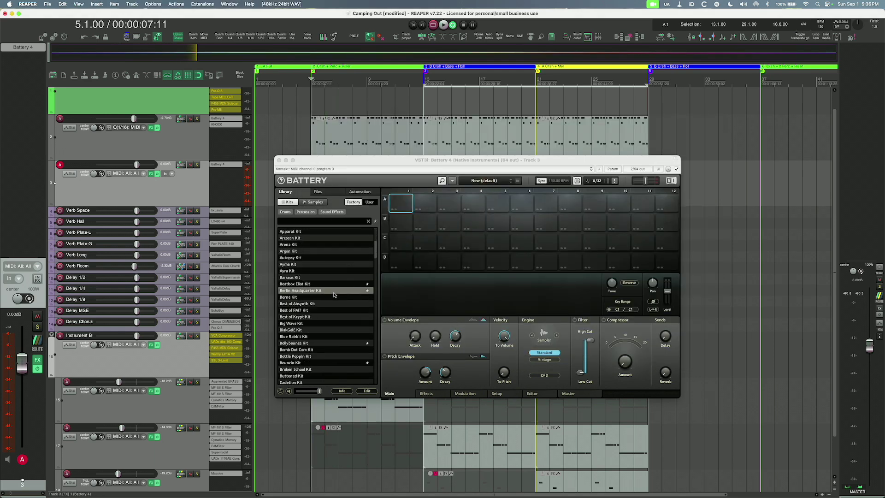
double_click(326, 350)
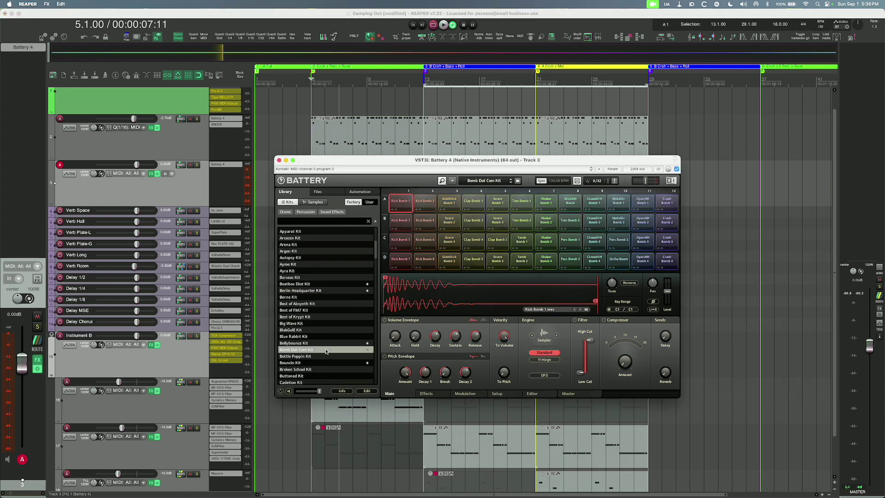
left_click(279, 161)
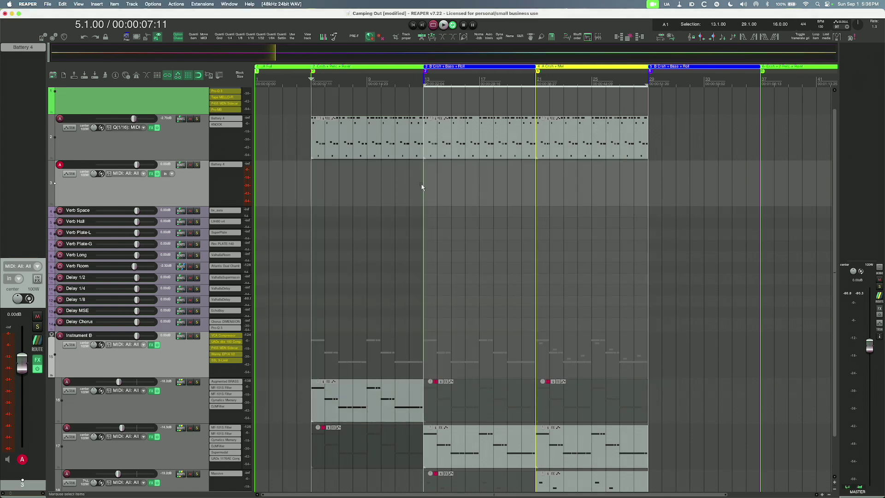
Drag the two bar 13–29 MIDI items onto track 3, then undo the move.
left_click(556, 144)
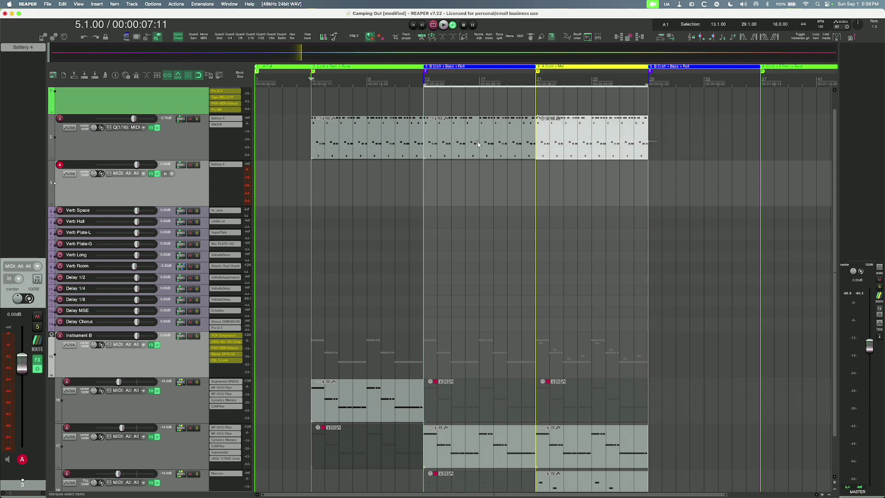
left_click(433, 145, "shift")
left_click_drag(434, 145, 434, 191)
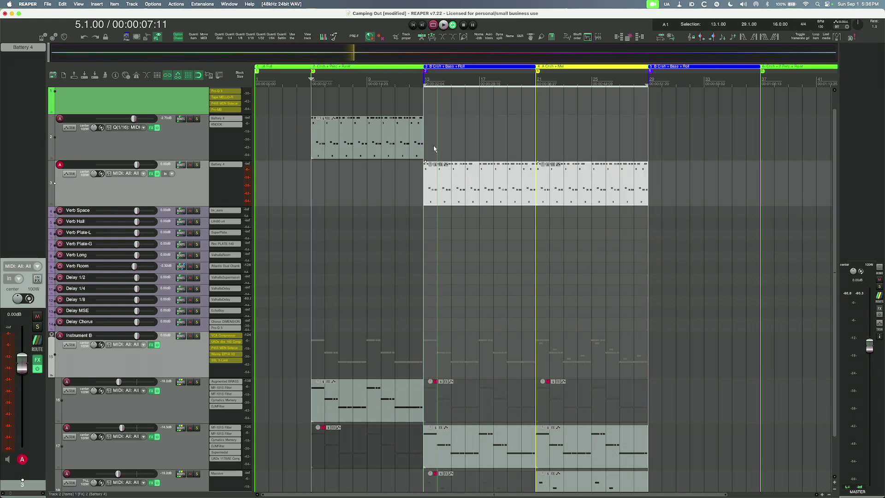
key("super+z")
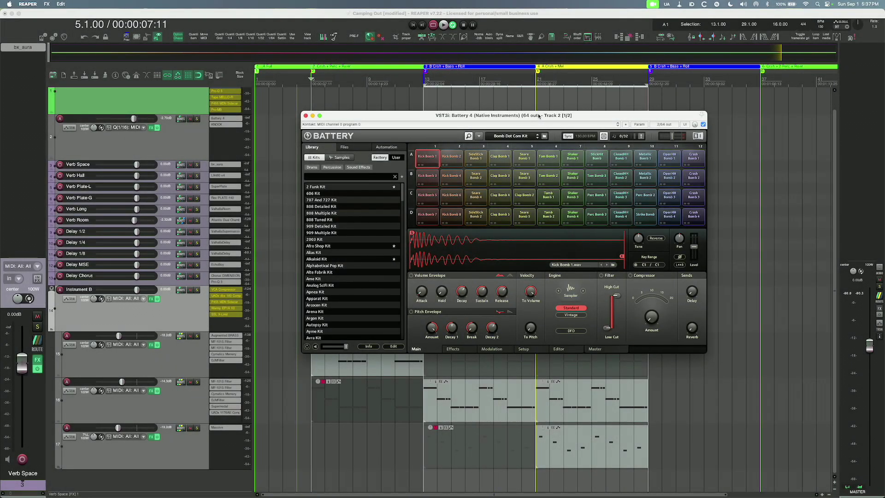
Show track 2's Battery 4 inside the FX: Track 2 chain window, above KNOCK.
left_click_drag(538, 115, 585, 108)
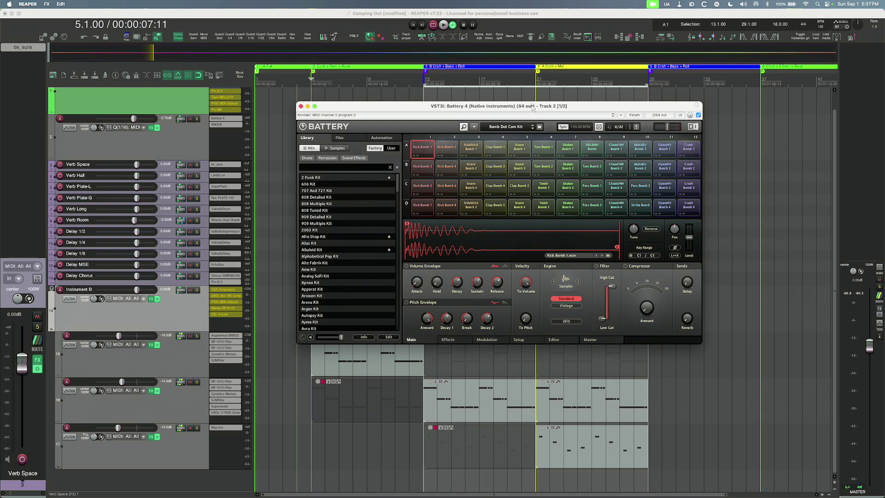
left_click(564, 107)
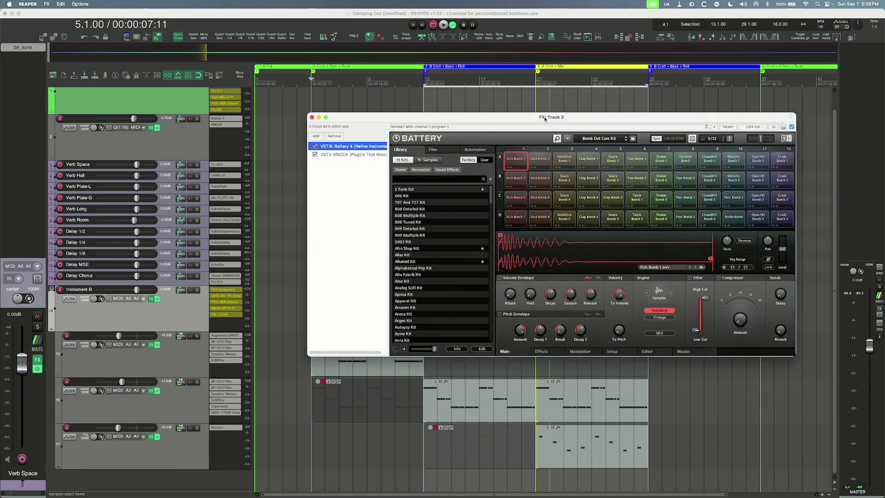
left_click_drag(551, 117, 514, 108)
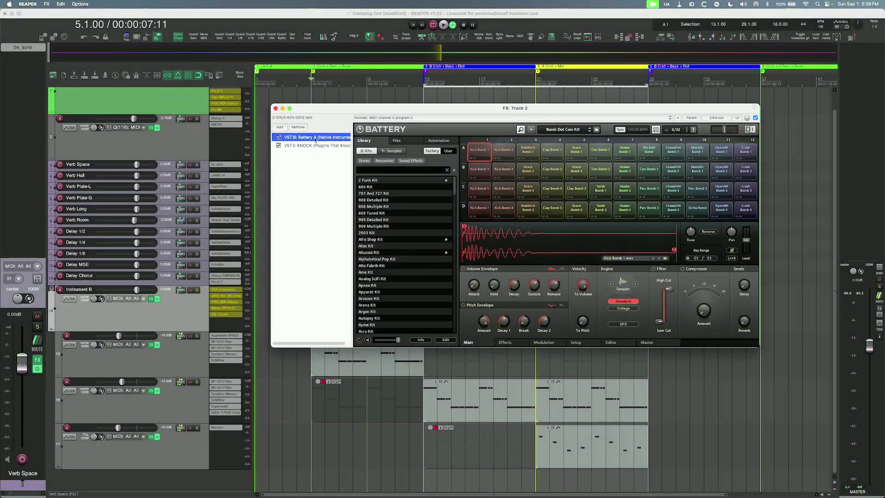
Build multichannel output routing for Battery 4, creating tracks B4 St 1/2 through B4 St 15/16.
right_click(316, 138)
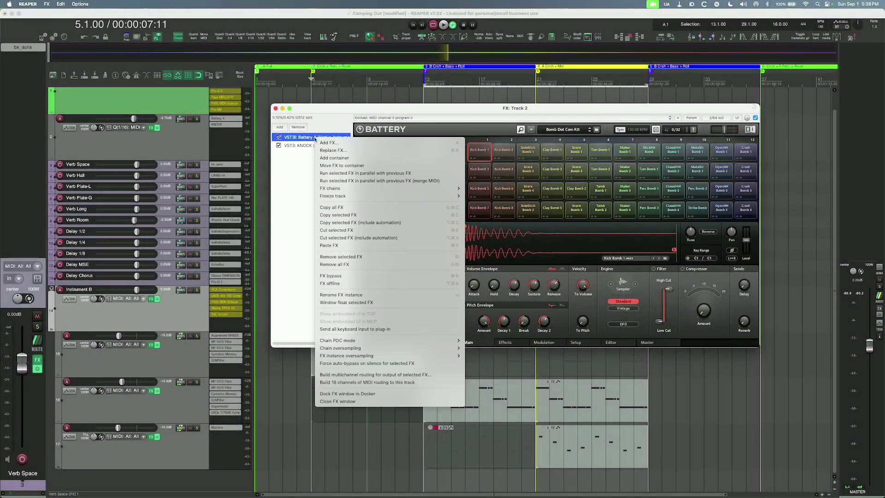
left_click(440, 376)
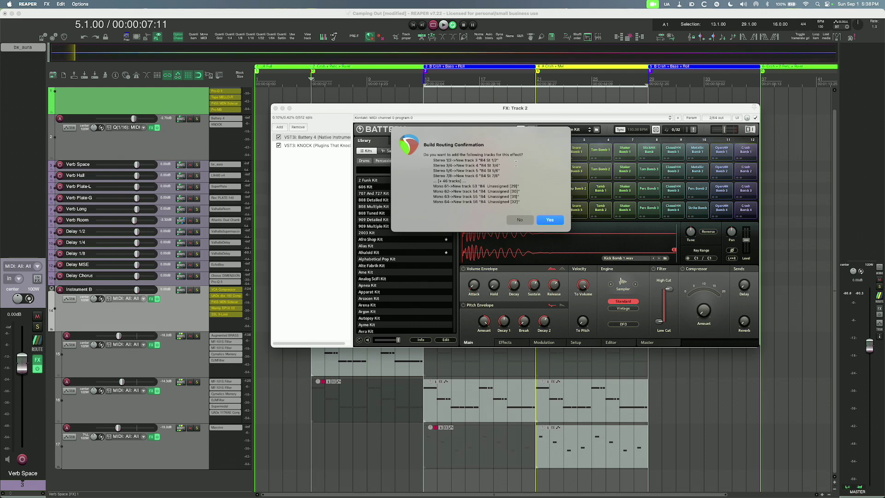
left_click(549, 220)
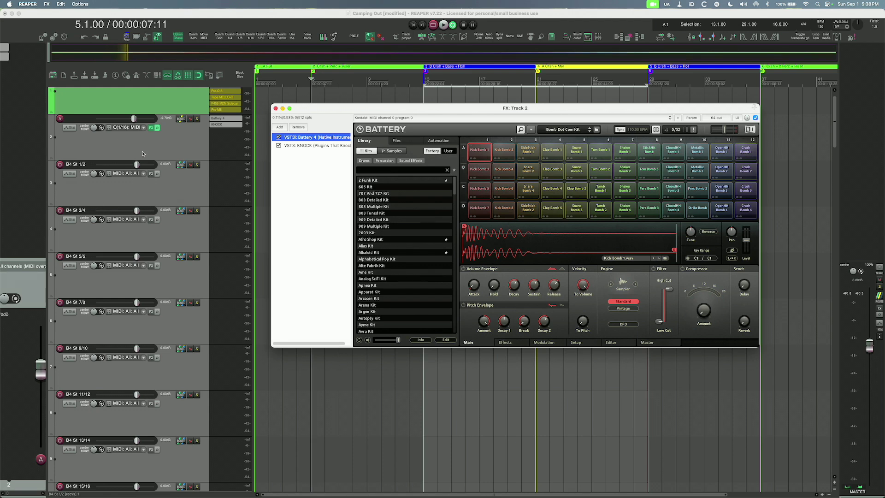
scroll(149, 227, "down", 8)
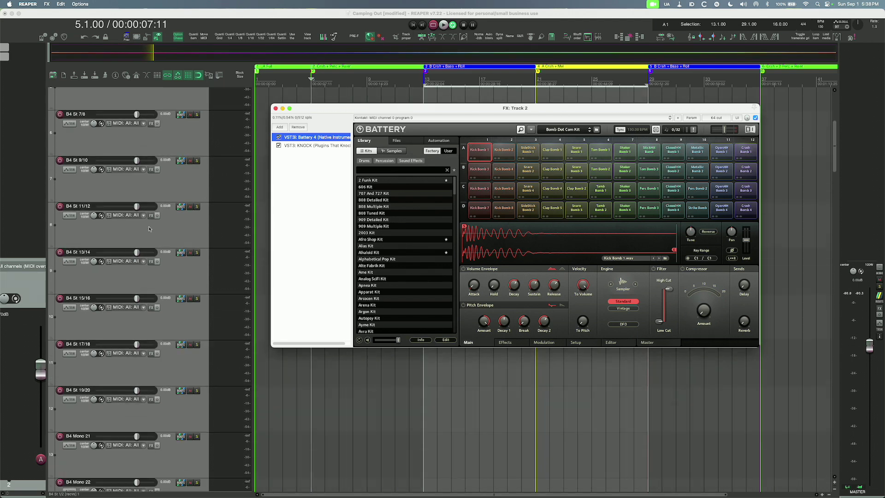
scroll(149, 229, "down", 5)
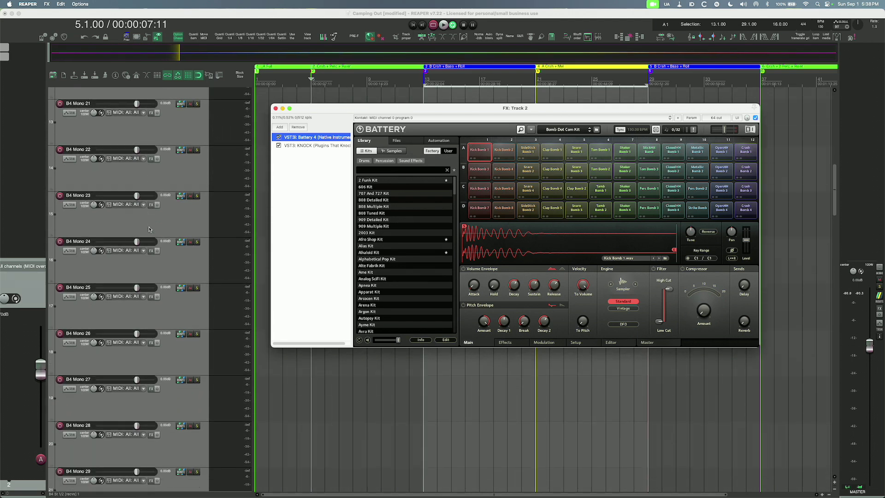
scroll(149, 229, "down", 4)
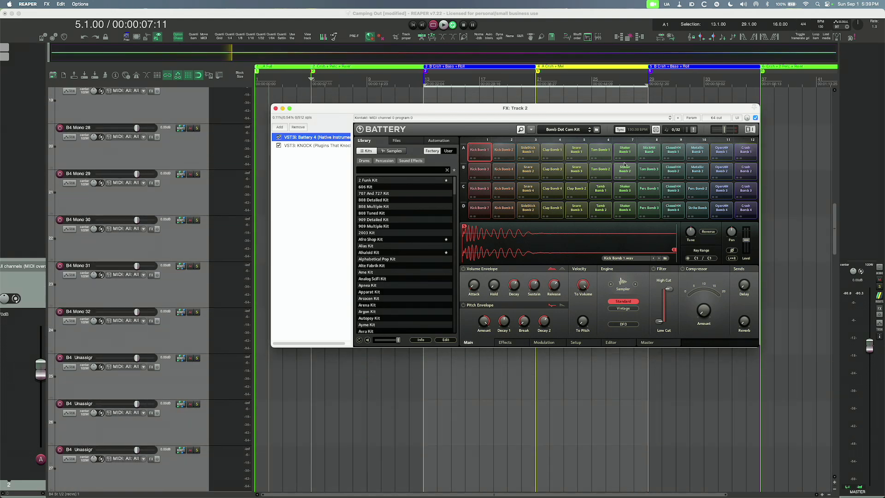
left_click_drag(488, 107, 480, 96)
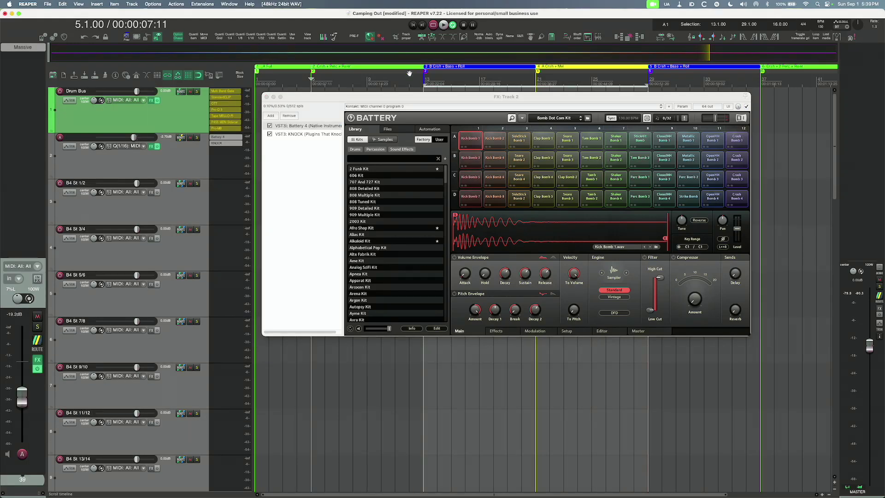
left_click_drag(396, 96, 401, 127)
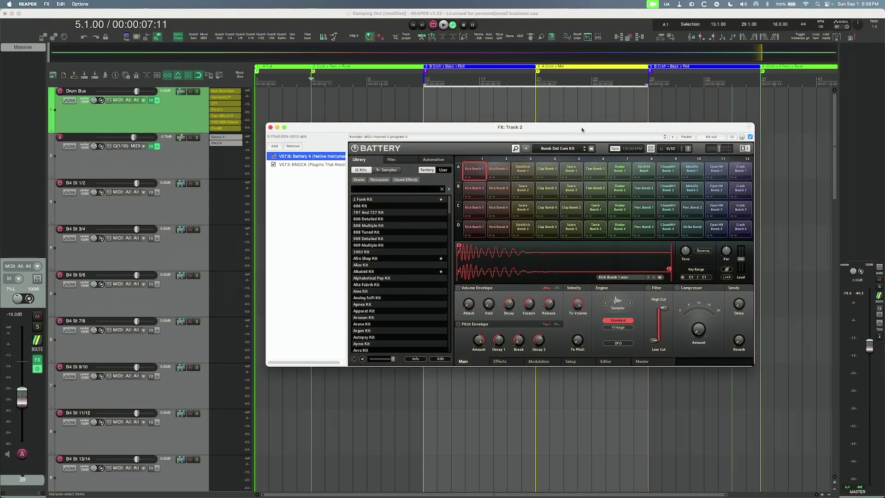
left_click_drag(581, 131, 557, 201)
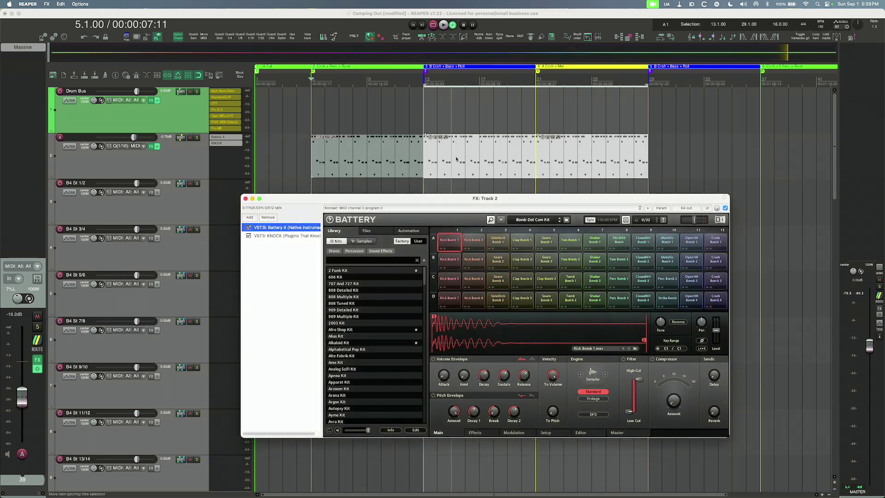
Start playback from bar 13 and reposition the FX: Track 2 chain window.
left_click(558, 171)
key("space")
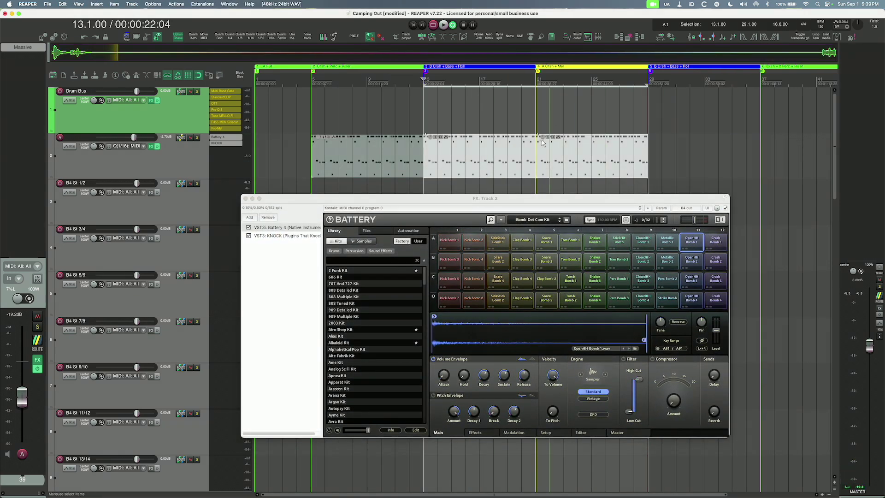
left_click_drag(492, 200, 515, 198)
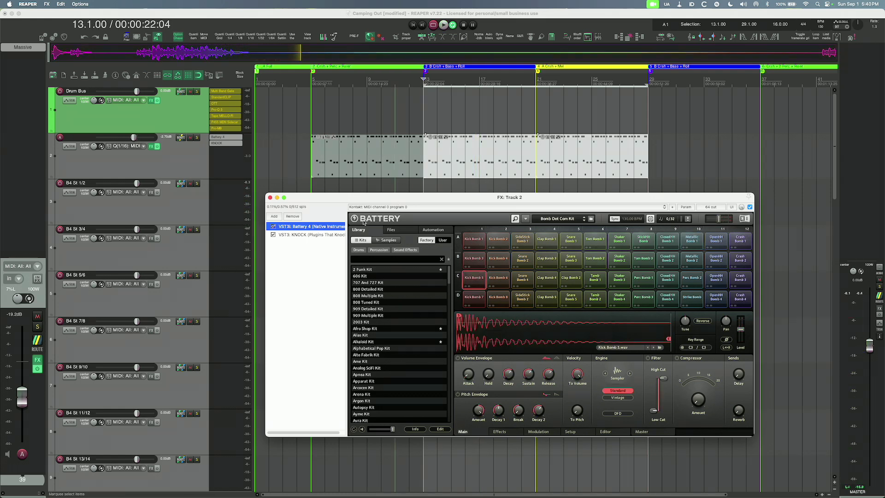
left_click_drag(388, 202, 389, 193)
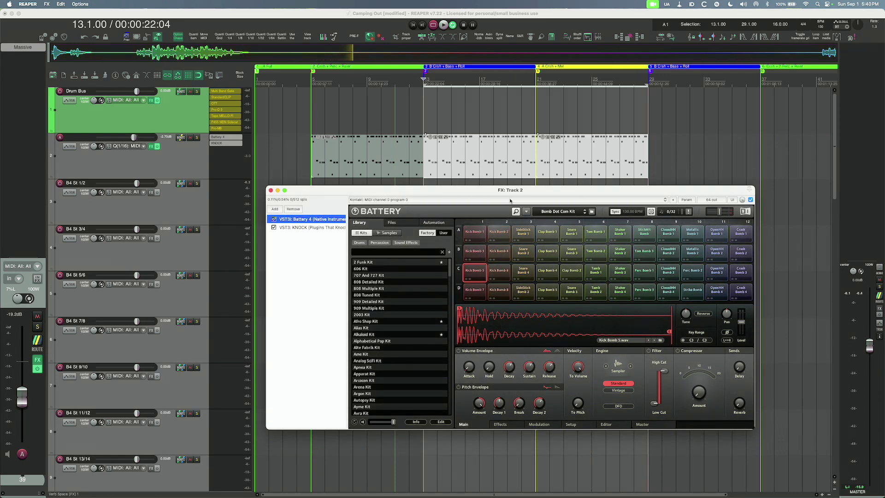
left_click_drag(506, 194, 506, 192)
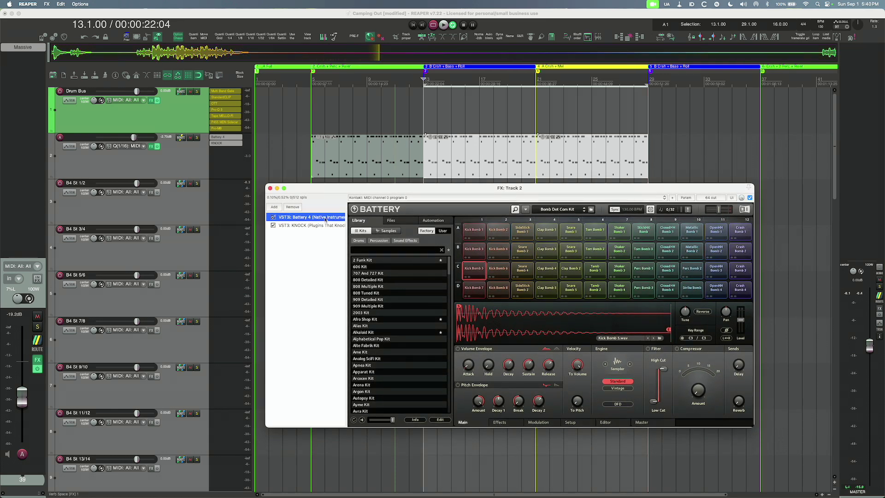
Float Battery 4 in its own window, move it into place, and close the FX chain.
double_click(325, 218)
left_click_drag(390, 106, 438, 156)
left_click(270, 189)
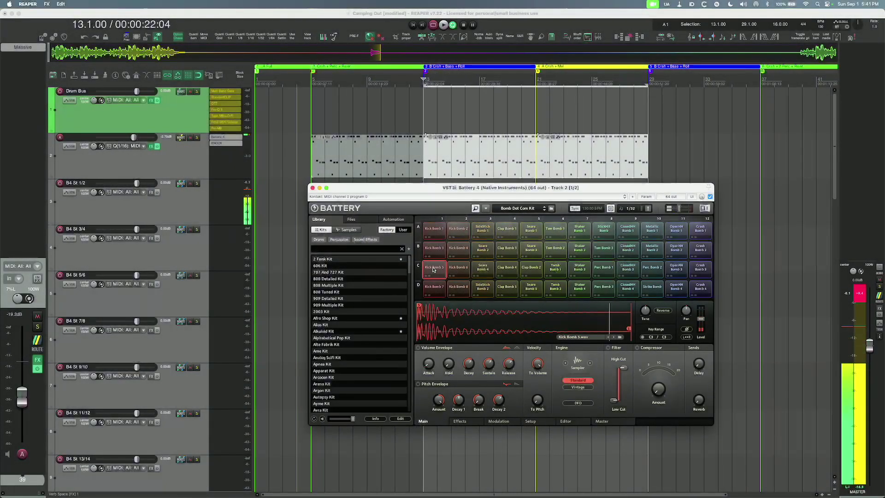
Route the Kick Bomb 5 cell to direct output Mono 21 and audition it during playback.
right_click(433, 270)
mouse_move(462, 348)
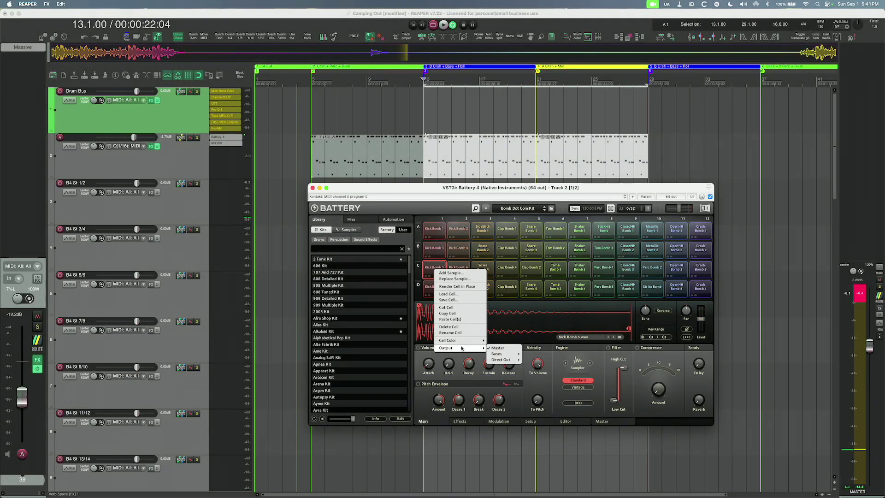
mouse_move(498, 360)
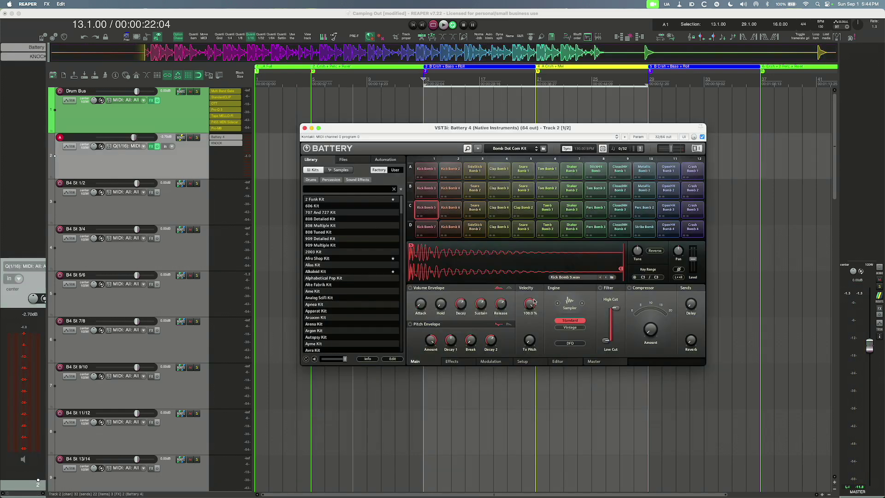
key("space")
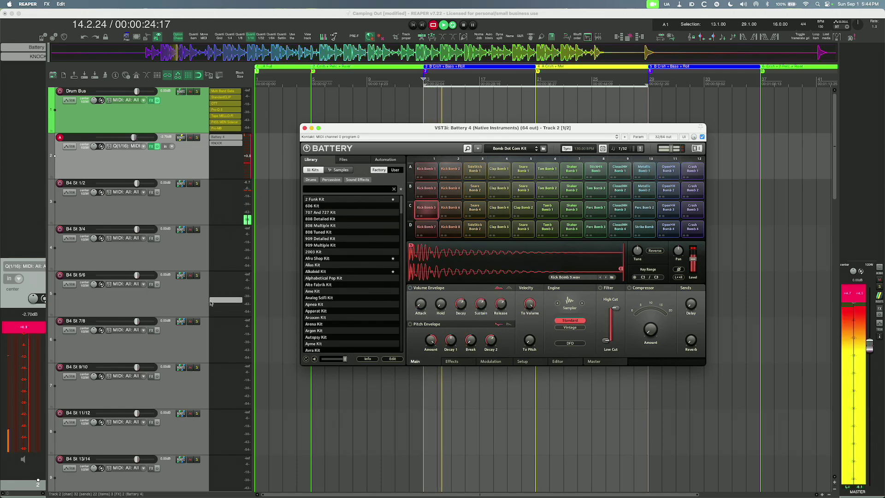
scroll(210, 302, "down", 1)
scroll(210, 302, "down", 5)
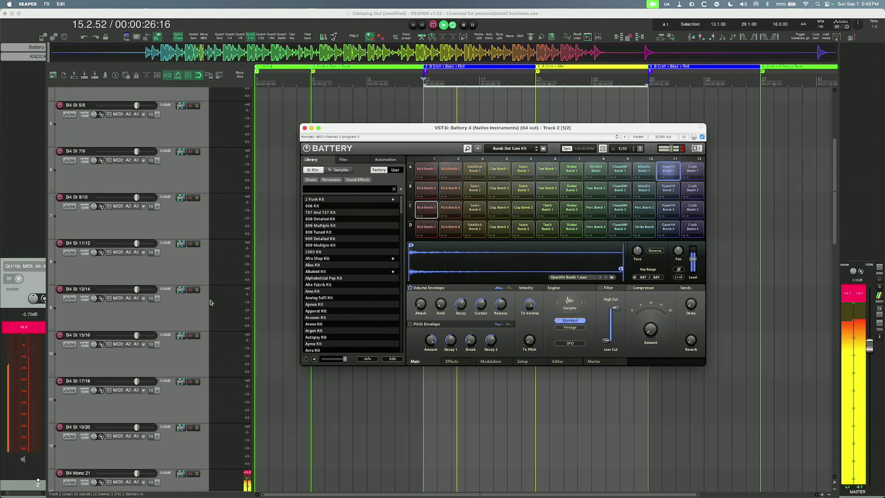
key("space")
scroll(210, 302, "down", 2)
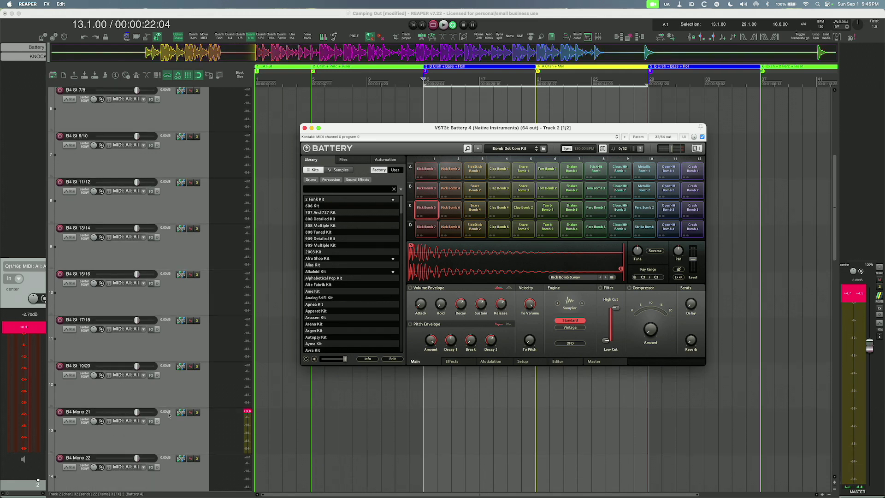
scroll(244, 315, "down", 1)
key("space")
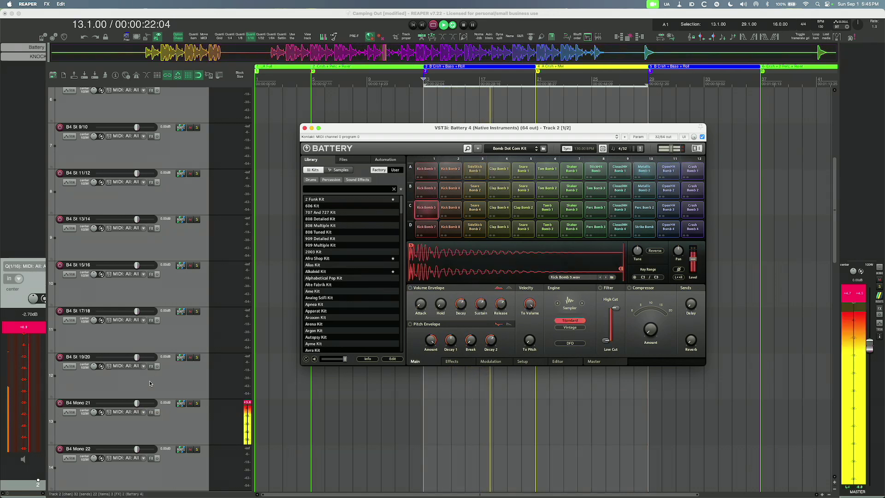
key("space")
Send SideStick Bomb 1 to direct output Mono 22 and audition it.
left_click(419, 206)
right_click(470, 171)
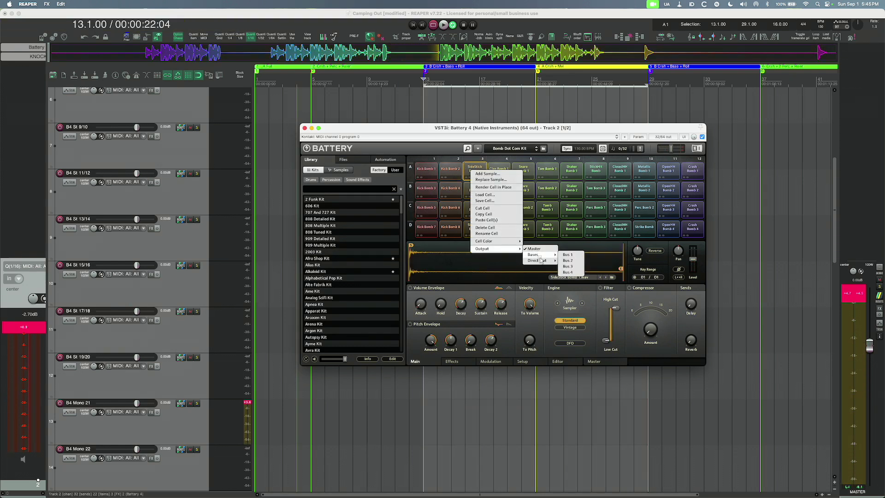
mouse_move(542, 262)
left_click(579, 305)
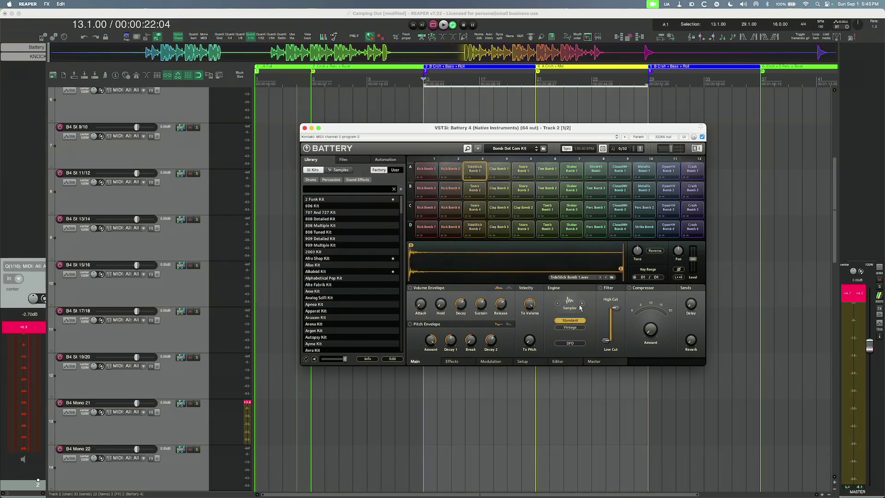
key("space")
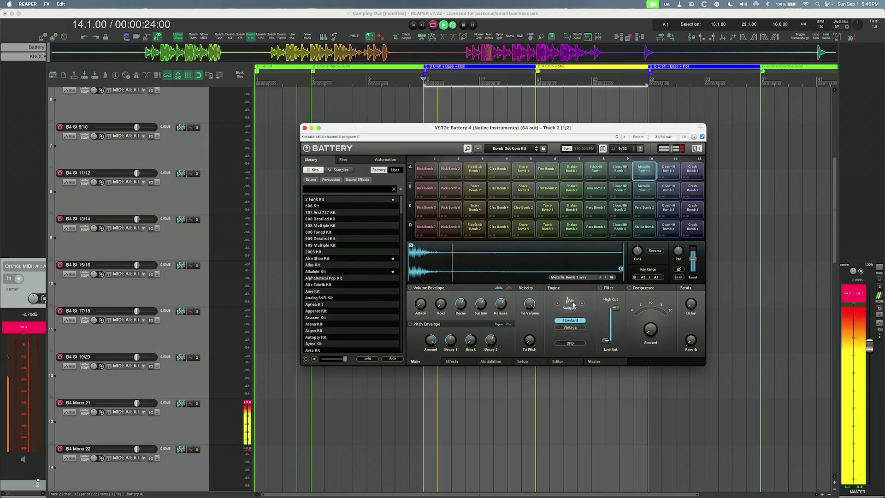
key("space")
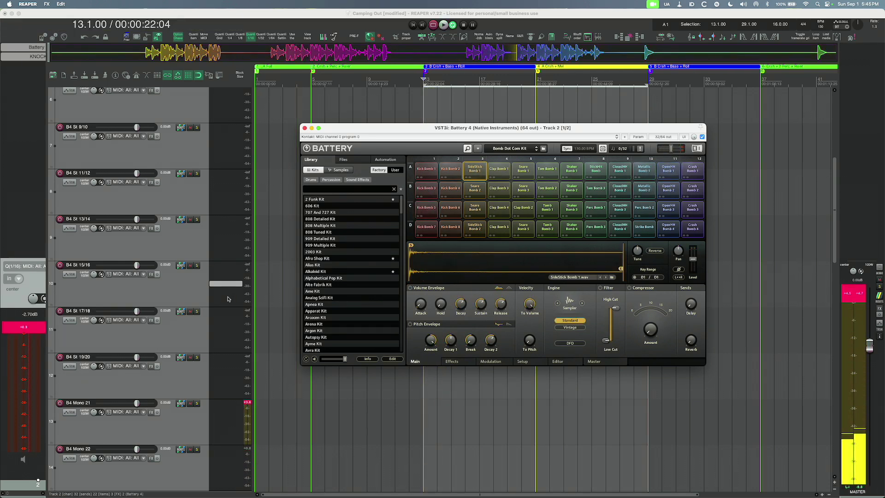
Lower the B4 Mono 21 track volume slightly and check the levels on playback.
scroll(217, 304, "down", 5)
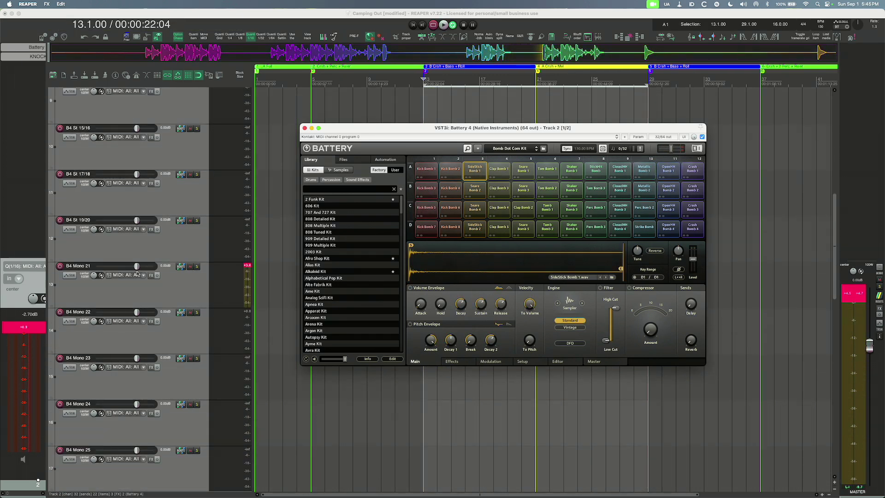
left_click_drag(138, 269, 137, 270)
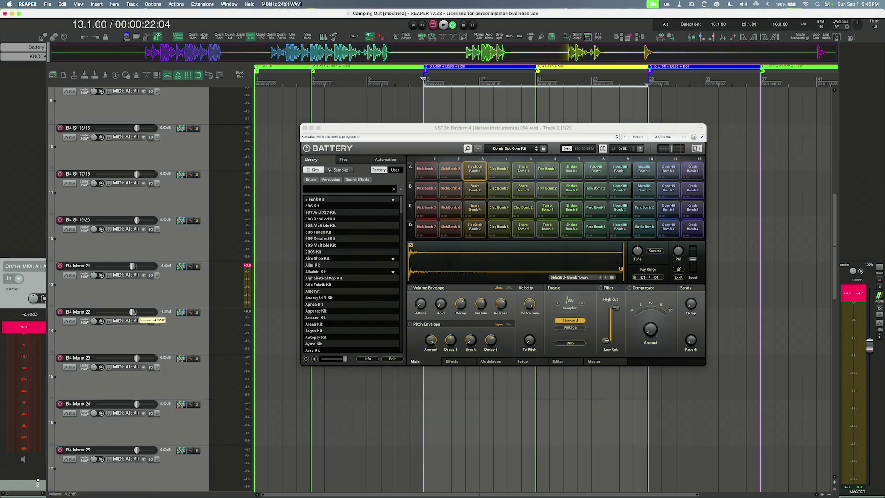
key("space")
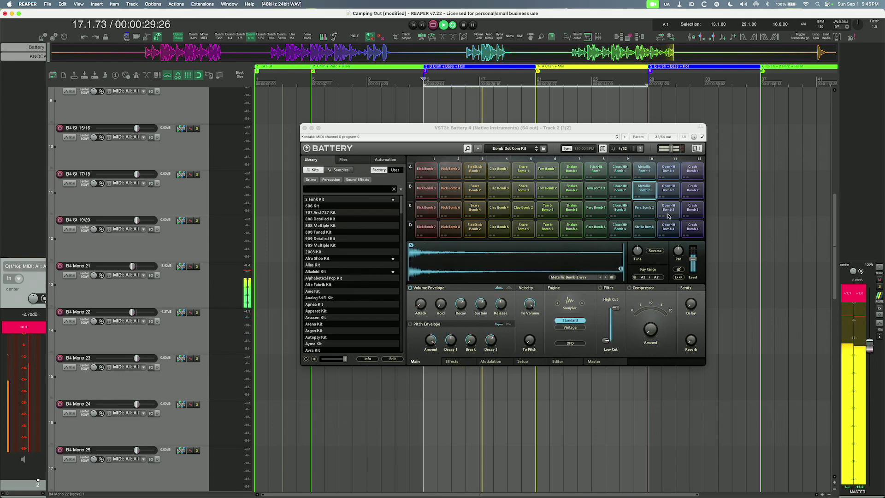
key("space")
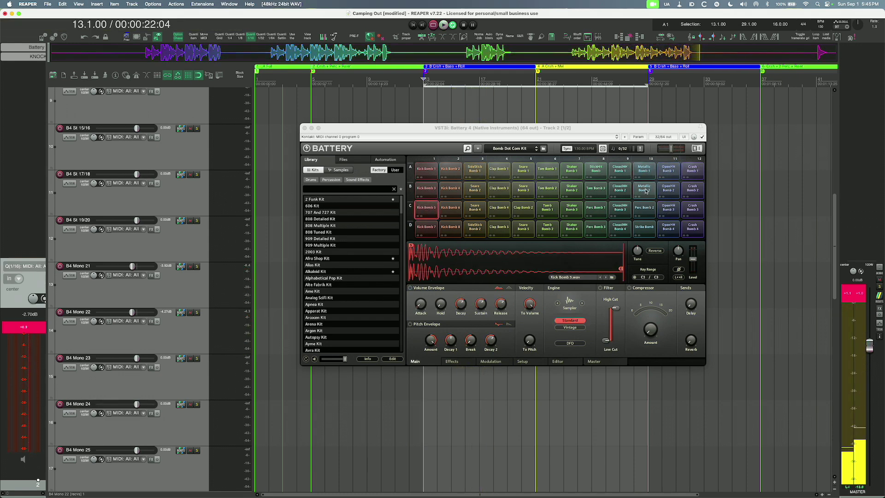
Route Metallic Bomb 2 to Mono 23, then reroute it to stereo output St 11/12, auditioning each.
right_click(646, 190)
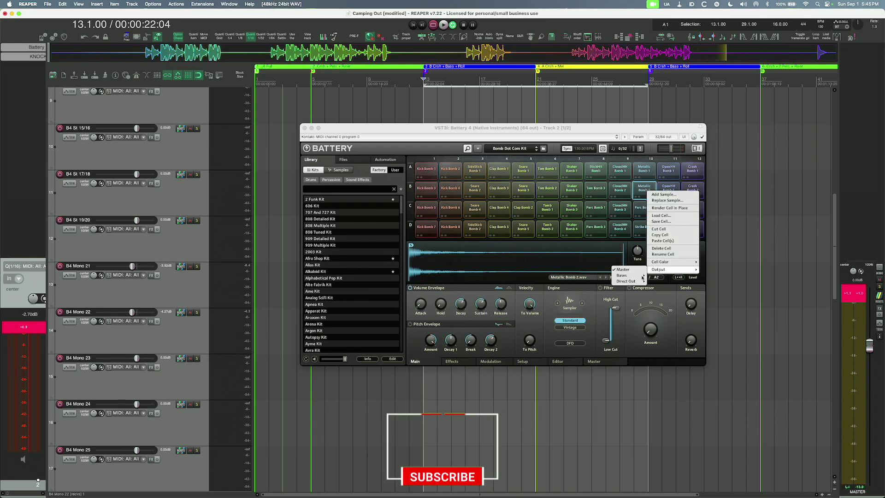
mouse_move(642, 282)
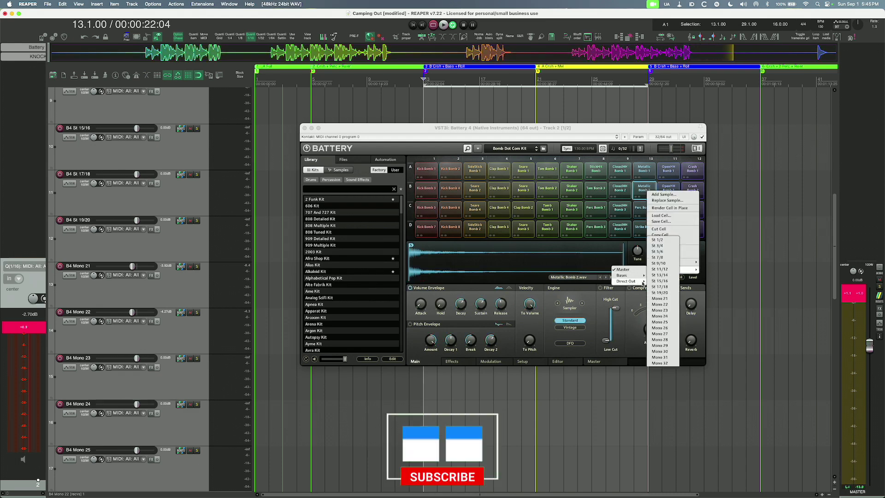
left_click(667, 310)
key("space")
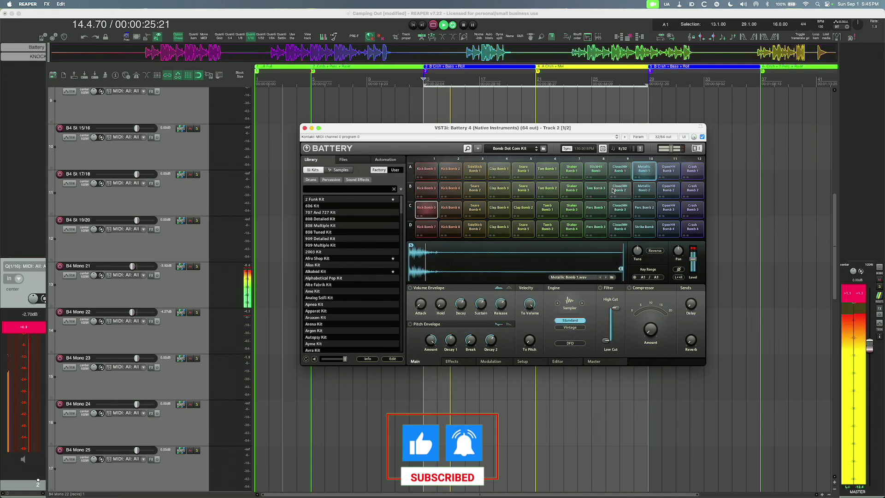
key("space")
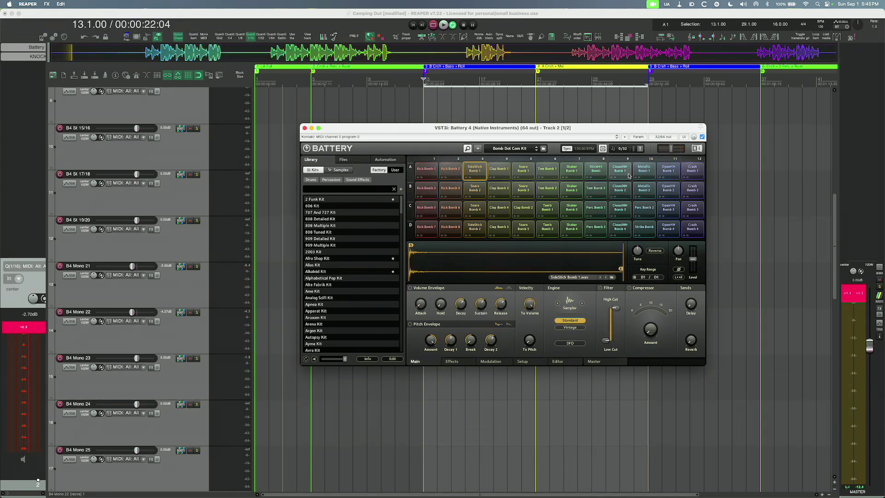
key("space")
key("space")
right_click(644, 192)
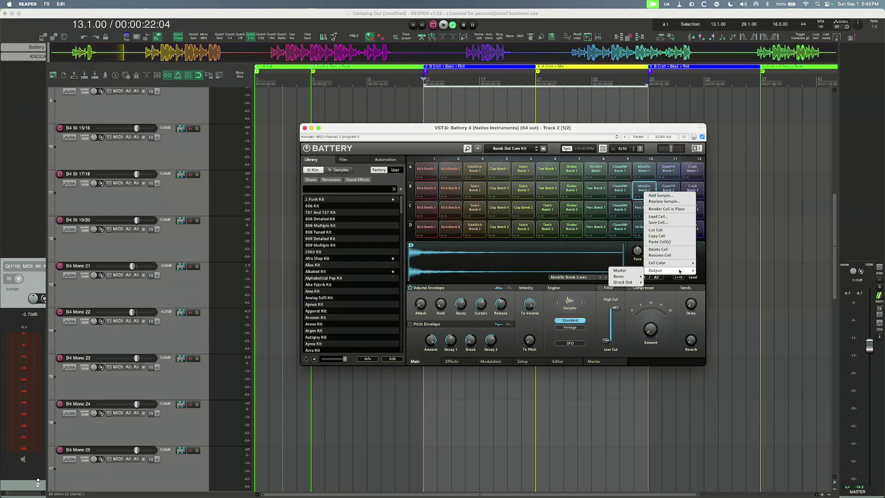
mouse_move(635, 285)
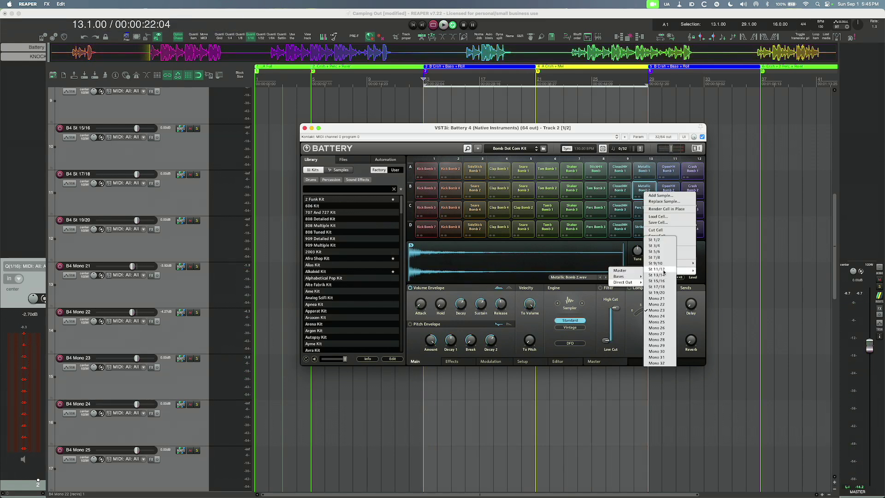
left_click(664, 271)
key("space")
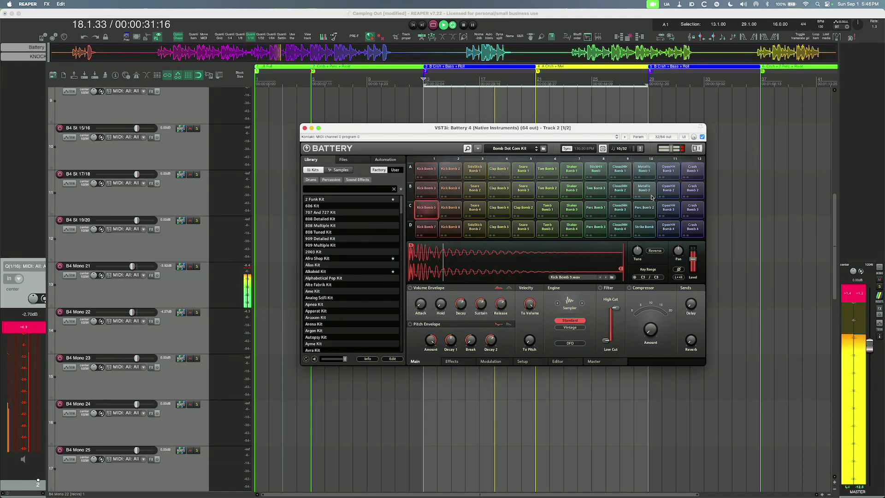
key("space")
Assign OpenHH Bomb 1 to a direct output and audition it.
right_click(669, 173)
mouse_move(680, 251)
mouse_move(639, 262)
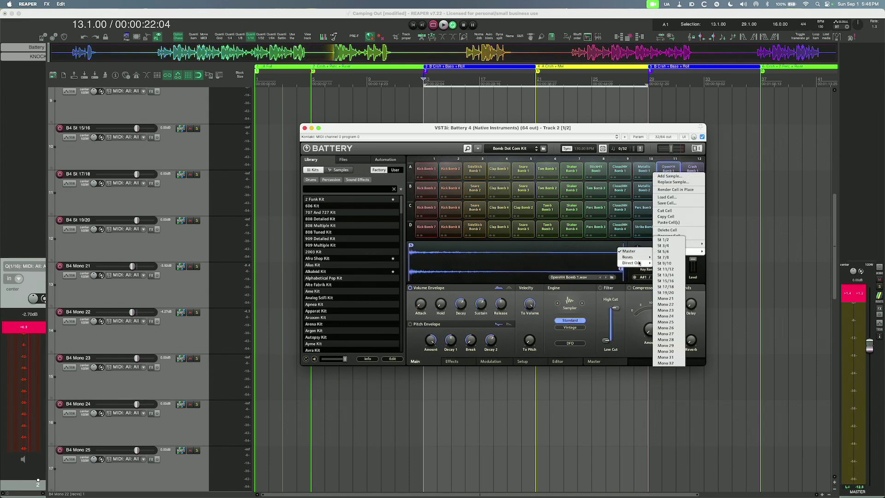
left_click(675, 245)
key("space")
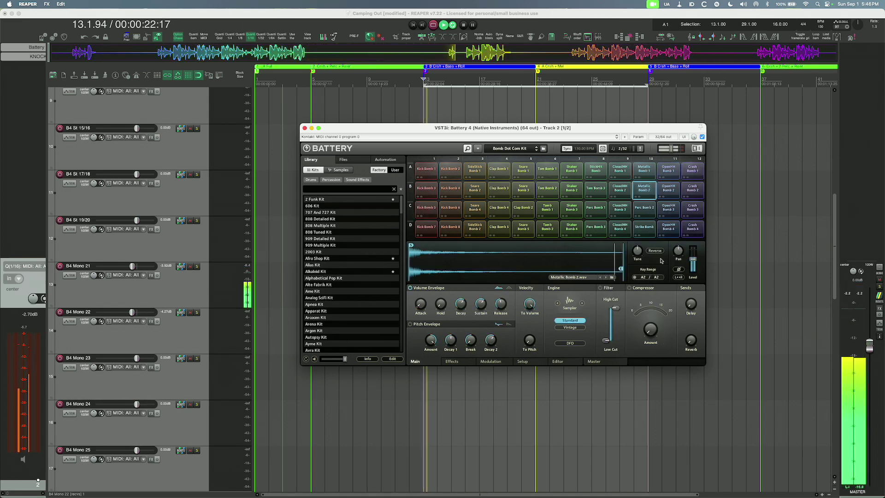
key("space")
Recheck Metallic Bomb 2's output menu without changes and audition the kit.
right_click(644, 189)
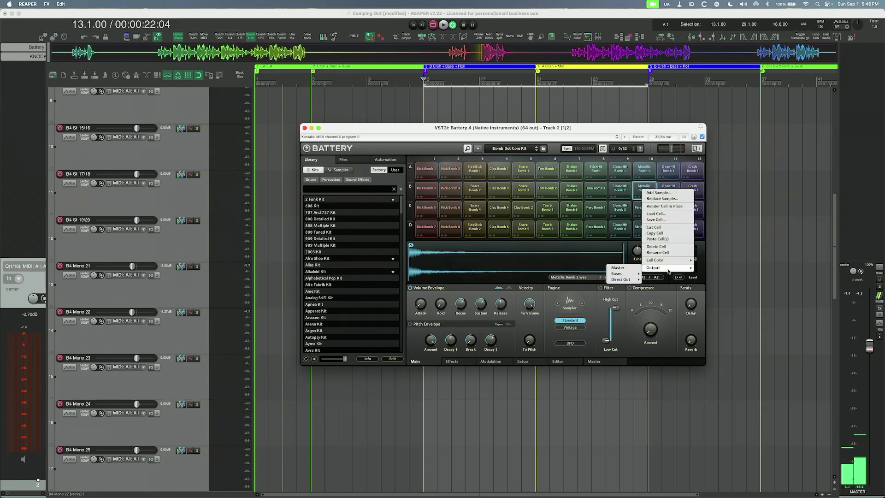
mouse_move(624, 281)
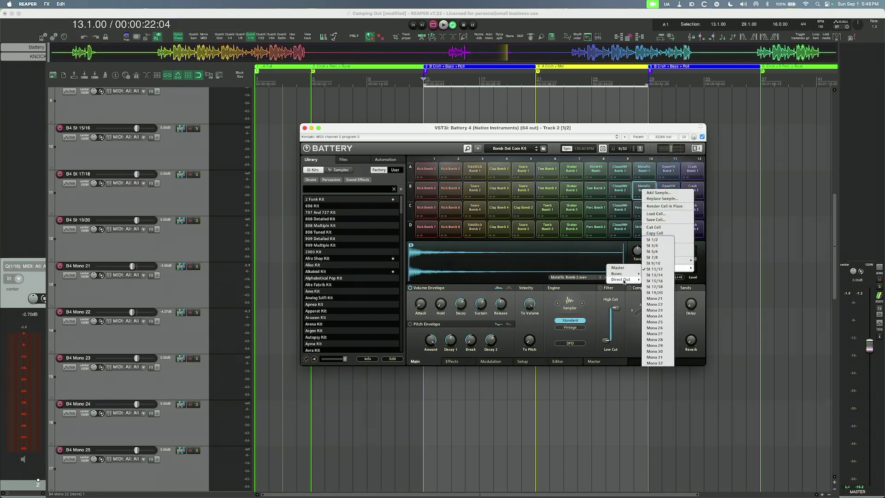
left_click(657, 246)
key("space")
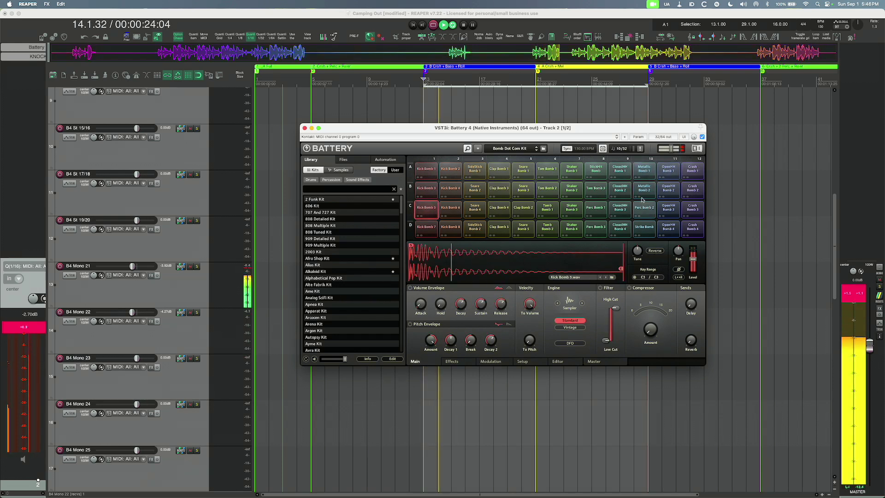
key("space")
Send Metallic Bomb 1 to the St 5/6 output and start playback to hear it.
right_click(643, 174)
mouse_move(673, 252)
mouse_move(632, 263)
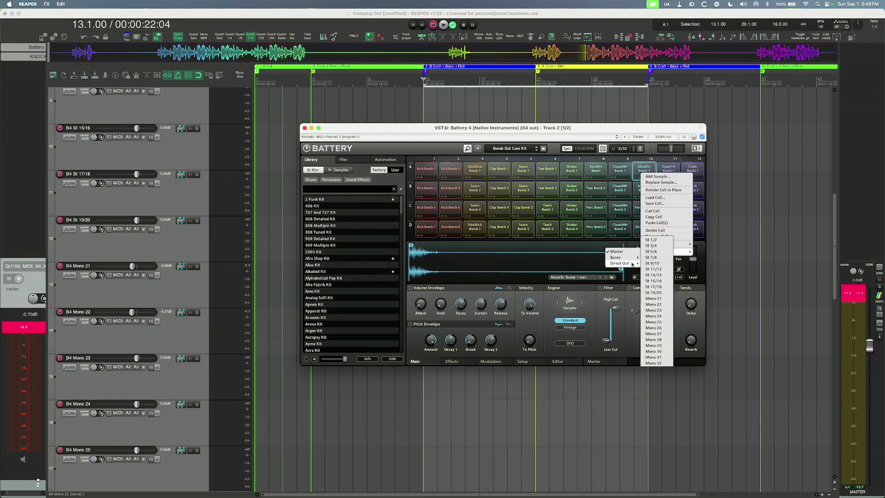
left_click(658, 252)
key("space")
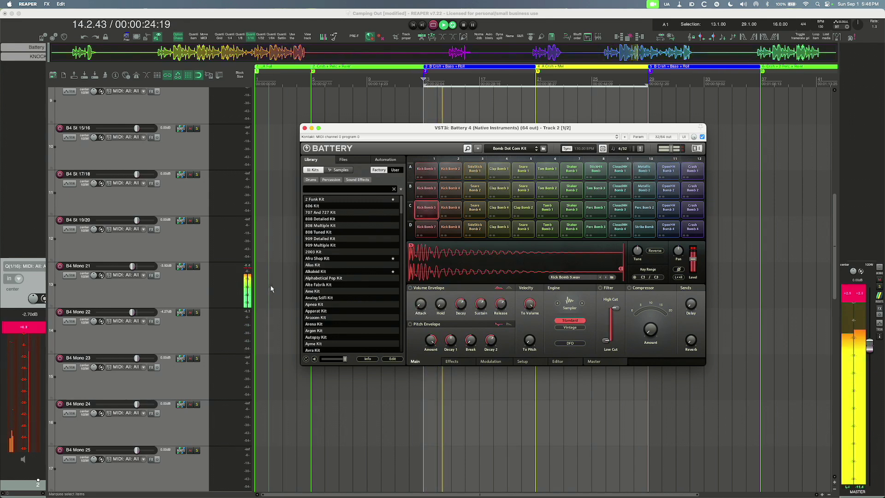
Lower the B4 St 5/6 track's volume fader while auditioning playback.
key("space")
scroll(181, 245, "up", 10)
key("space")
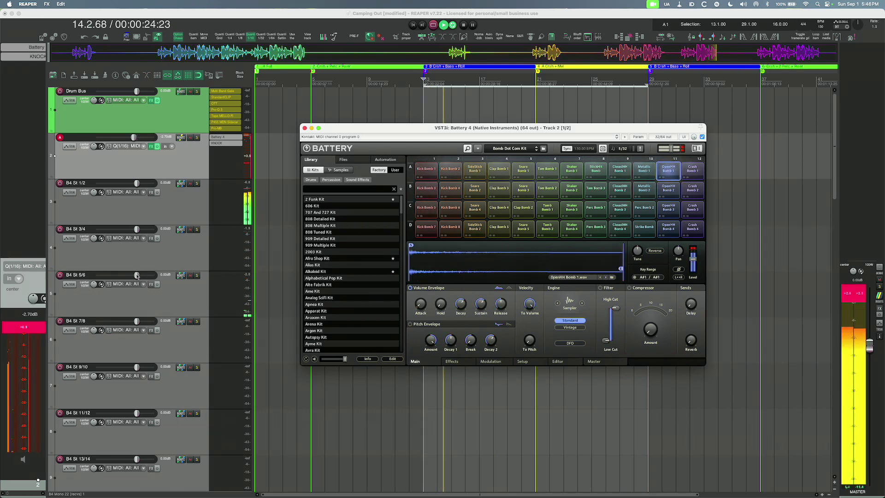
left_click_drag(137, 275, 128, 275)
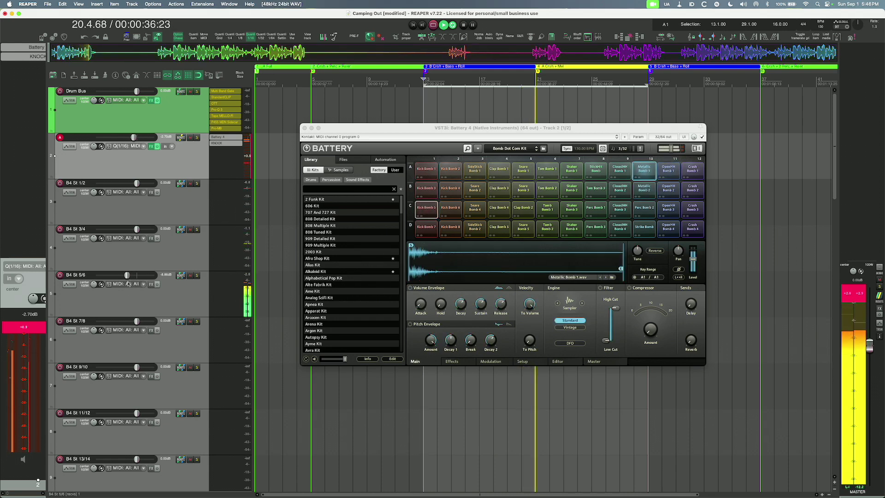
scroll(126, 278, "down", 2)
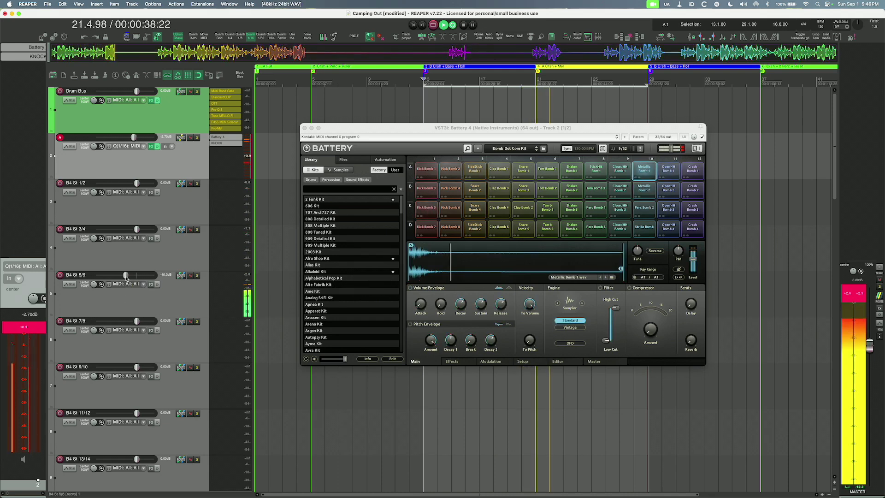
key("space")
scroll(166, 300, "down", 2)
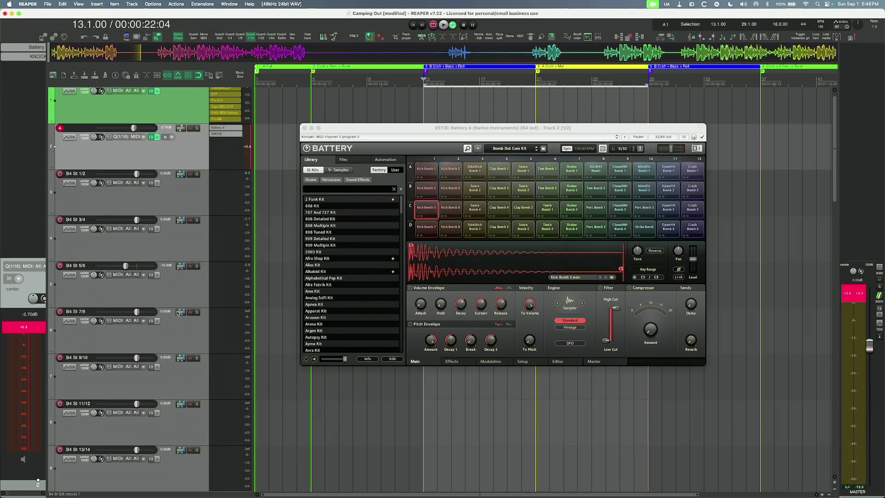
Solo the Battery instrument track, audition it, then select the B4 St 7/8 track.
left_click(196, 128)
key("space")
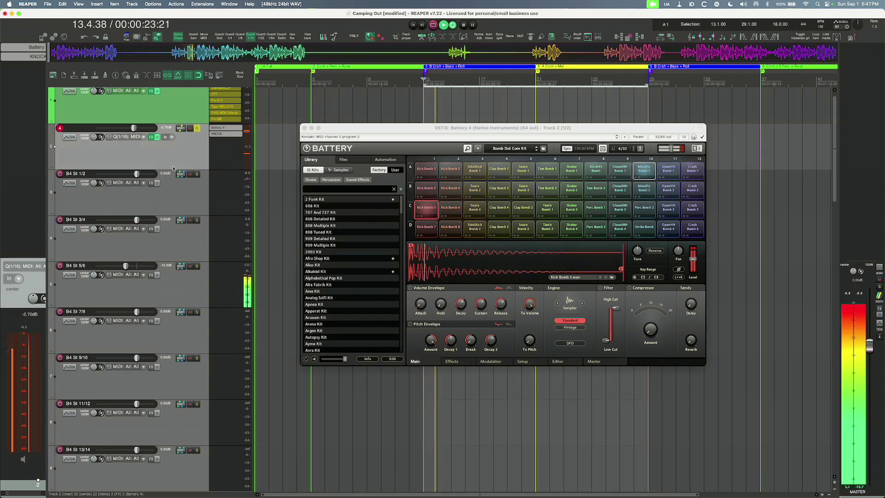
scroll(169, 175, "down", 4)
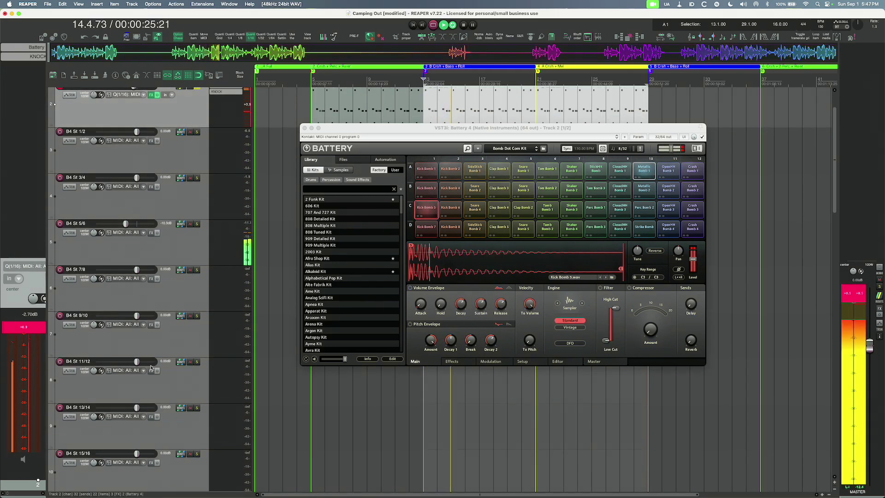
scroll(168, 279, "down", 2)
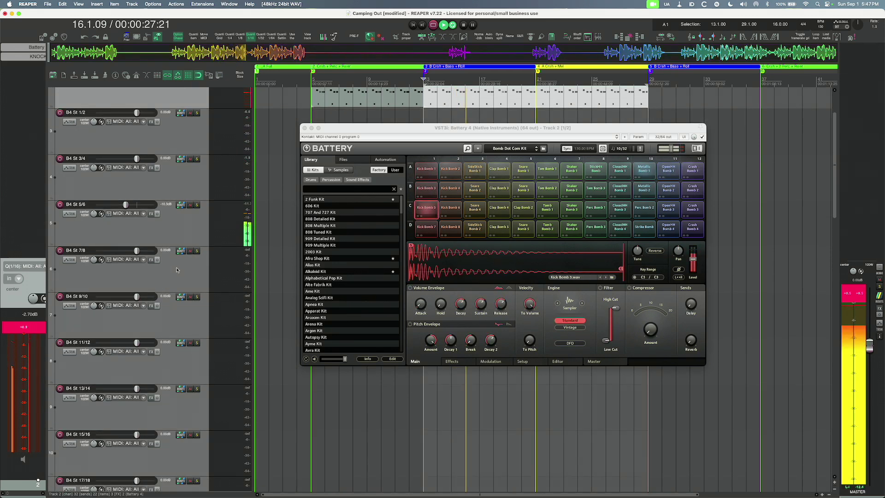
key("space")
left_click(177, 270)
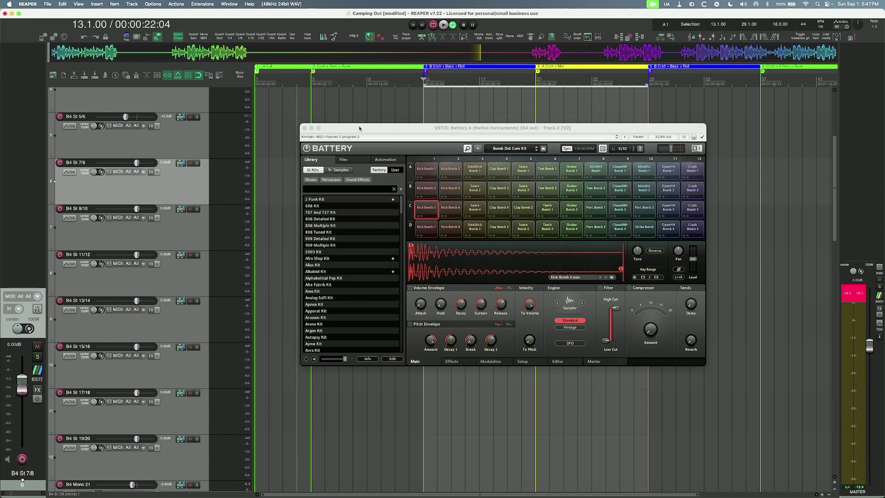
Delete the unused stereo output tracks B4 St 7/8 through B4 St 19/20.
left_click_drag(359, 128, 394, 124)
key("space")
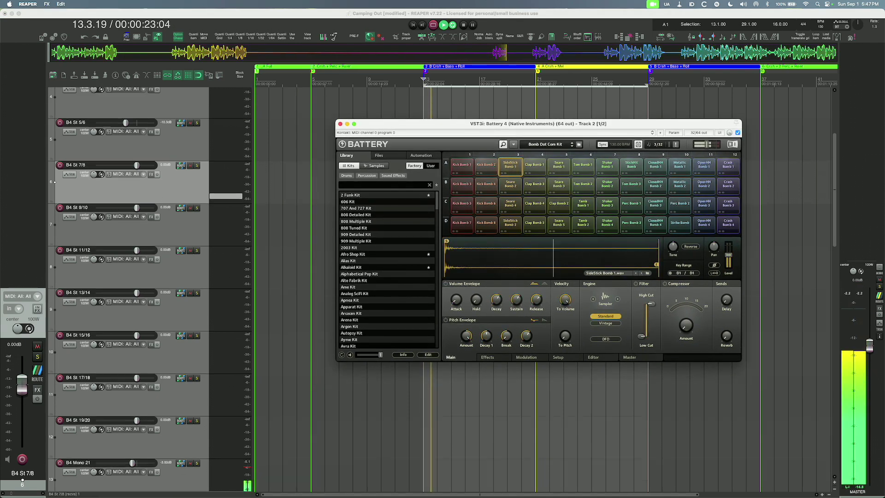
scroll(221, 197, "down", 5)
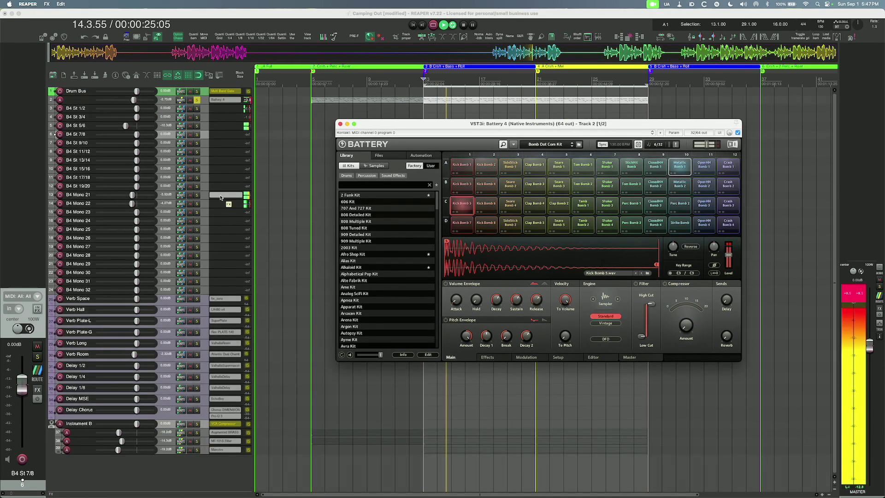
scroll(220, 197, "up", 3)
scroll(221, 198, "up", 3)
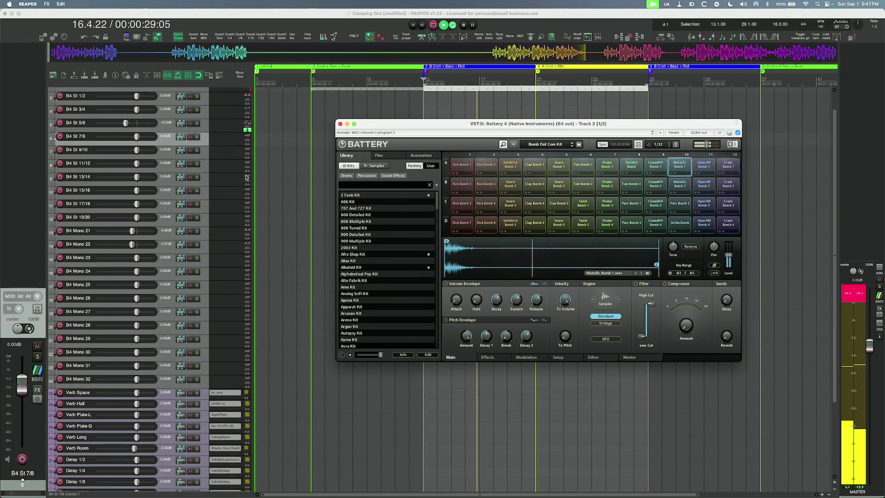
left_click(166, 144)
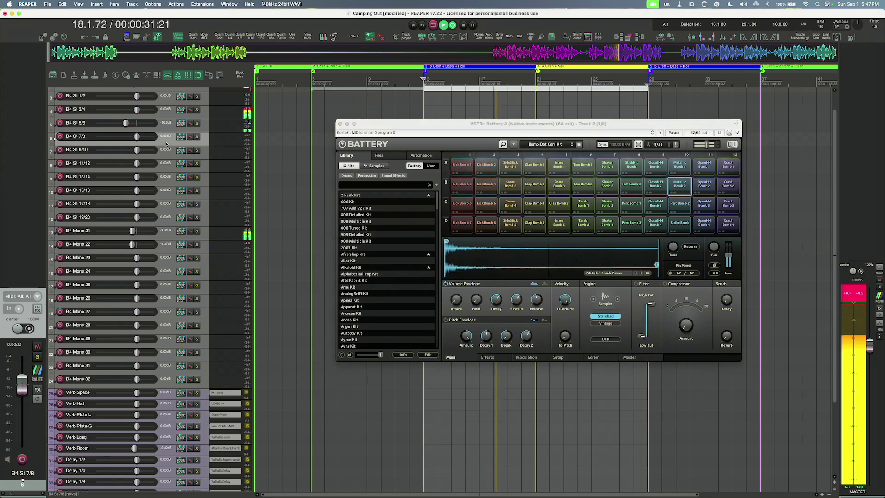
left_click(163, 221, "shift")
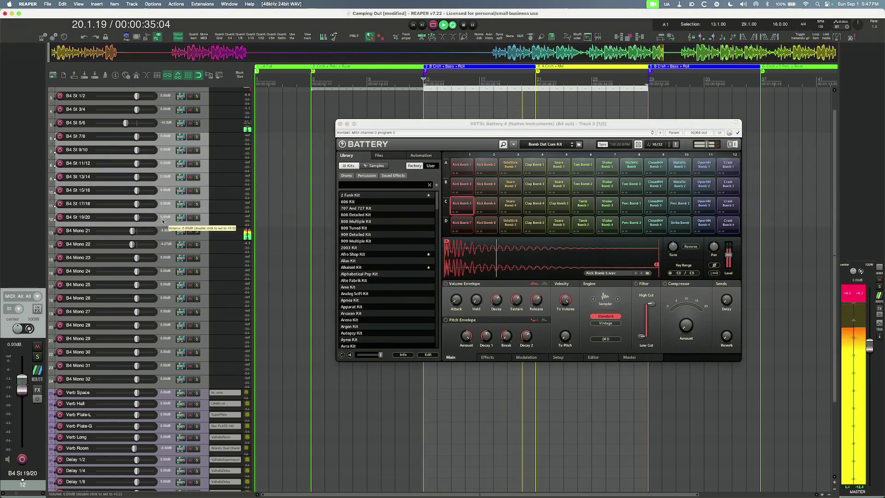
key("Delete")
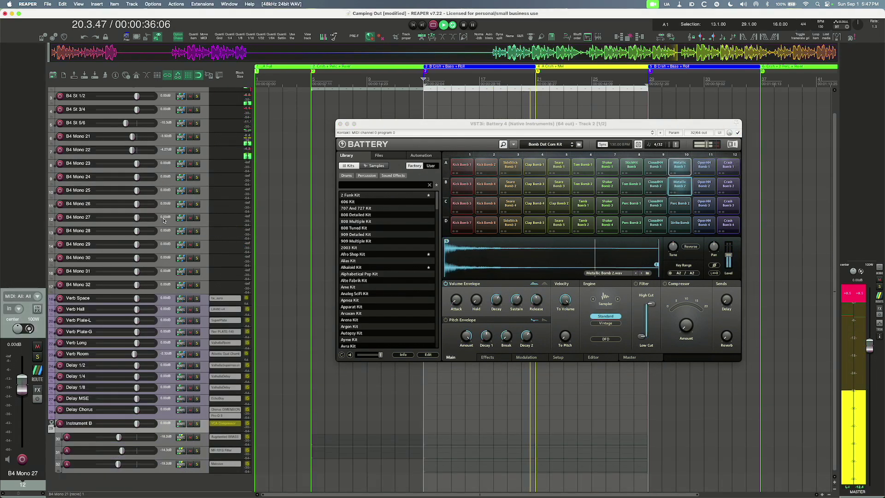
Delete the unused mono output tracks B4 Mono 23 through B4 Mono 32.
left_click(173, 168)
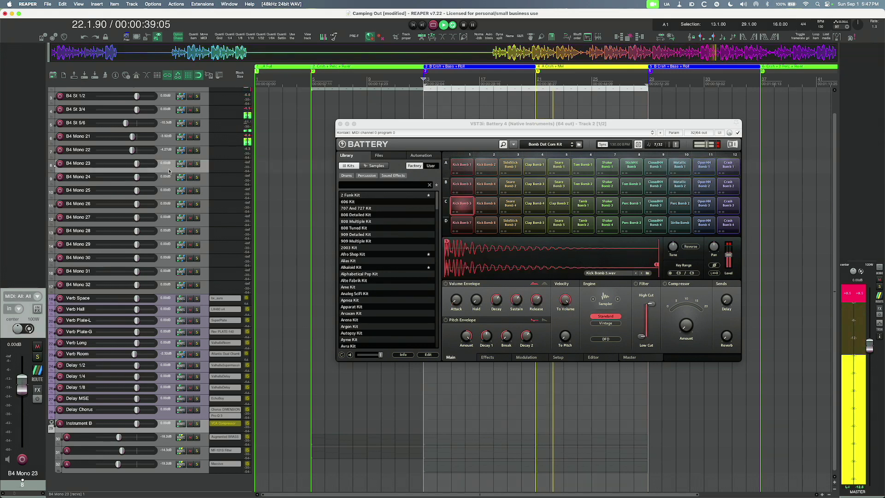
left_click(167, 290, "shift")
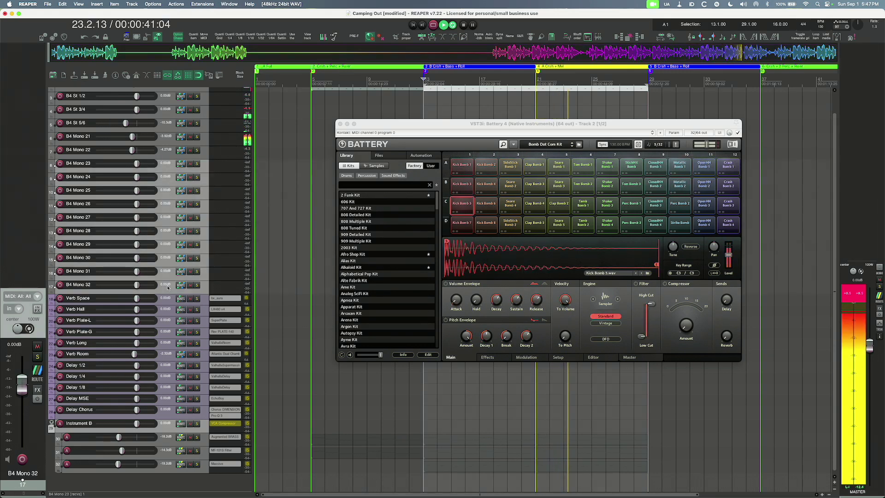
key("Delete")
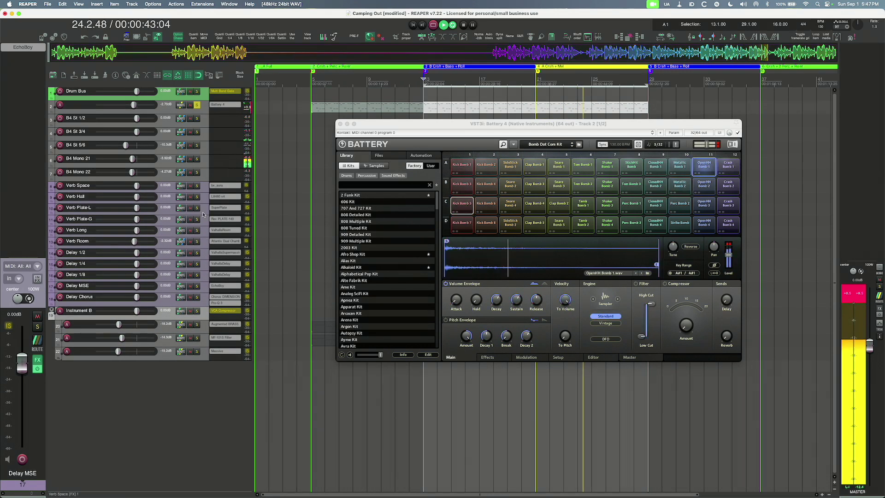
Make the tracks taller and move B4 Mono 21 and Mono 22 up to the third and fourth slots.
key("`")
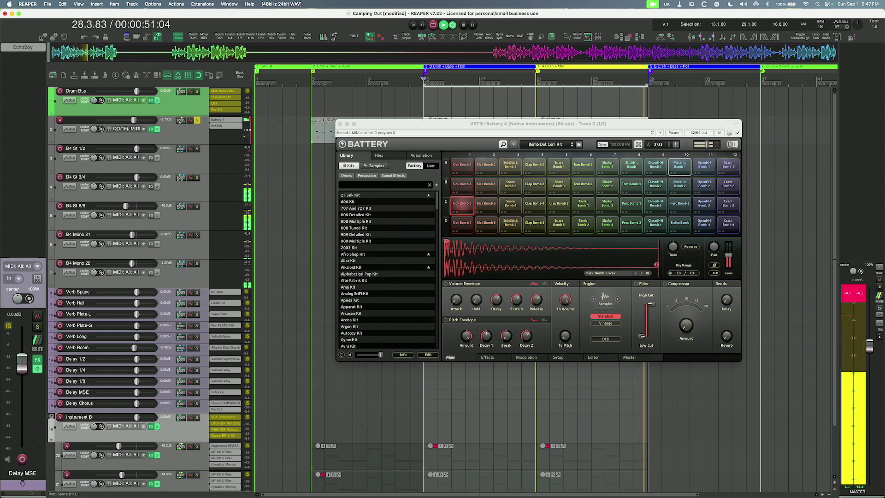
double_click(85, 236)
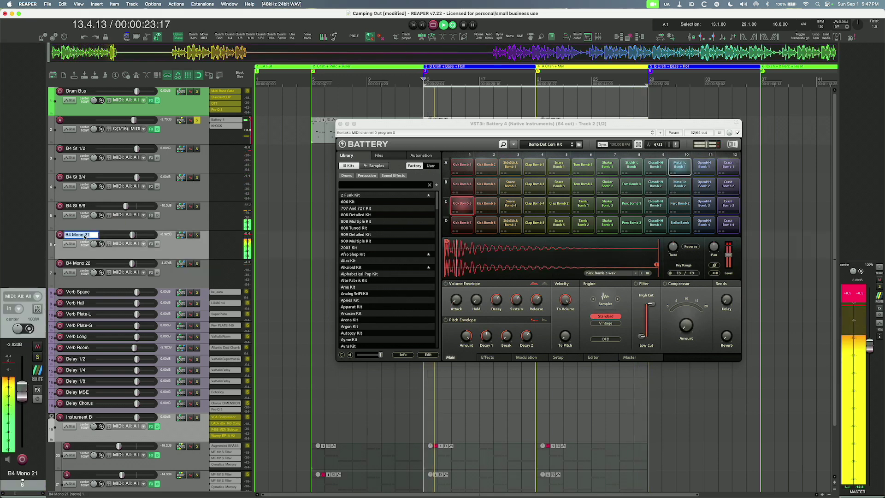
left_click_drag(197, 250, 184, 145)
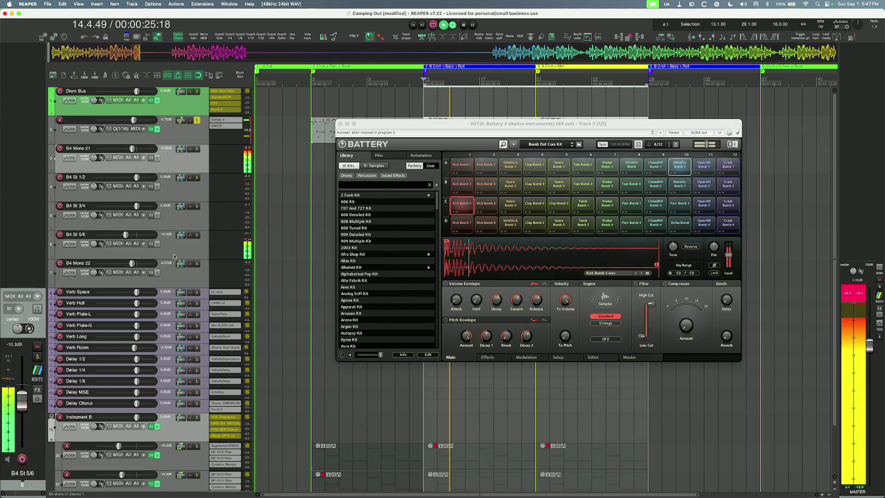
left_click_drag(174, 274, 170, 175)
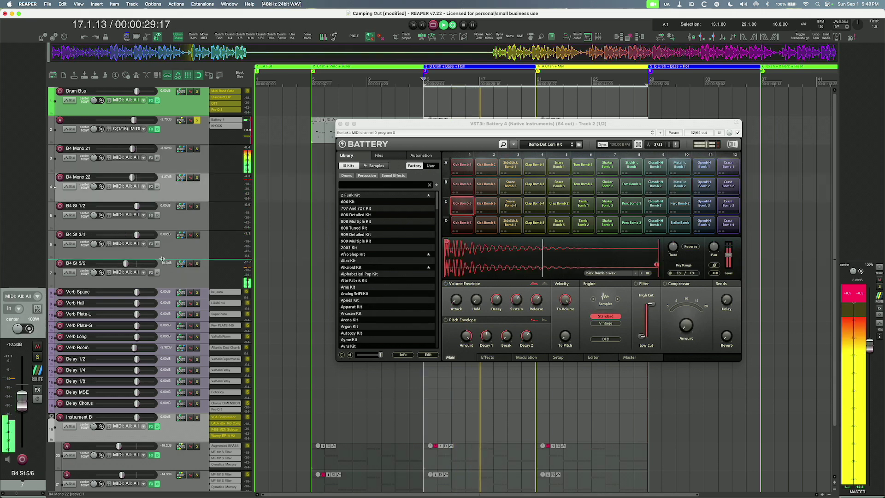
Rename B4 Mono 21 to Kick and track 4 to Snare.
double_click(80, 149)
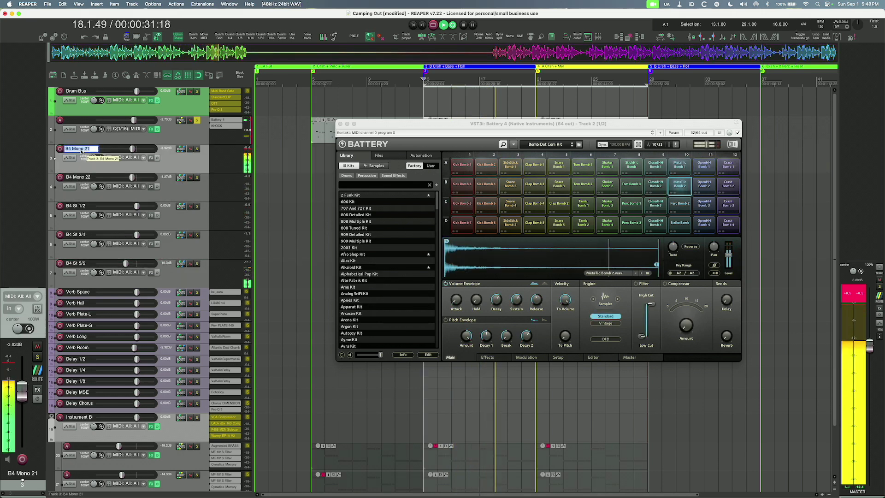
type("Kick")
key("Return")
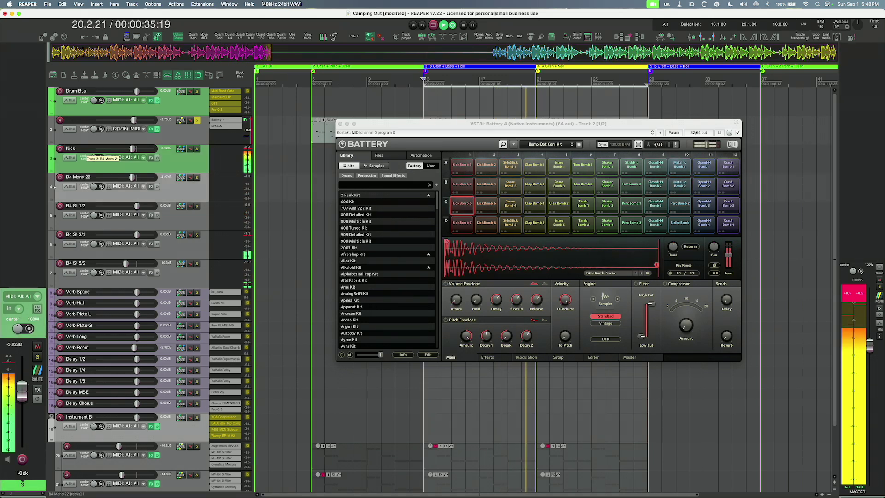
key("Tab")
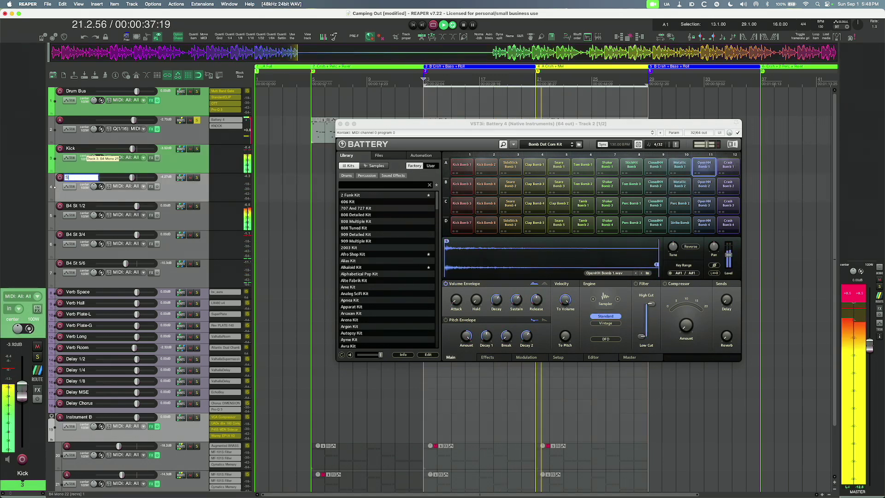
type("Snare")
key("Return")
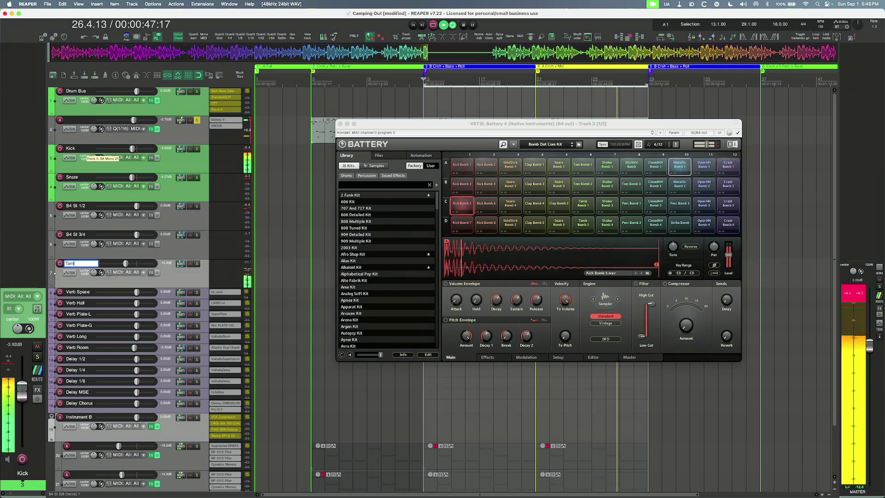
Rename tracks 7 and 6 to Perc and track 5 to Open Hat, then stop playback.
key("BackSpace")
key("BackSpace")
key("BackSpace")
key("BackSpace")
type("F")
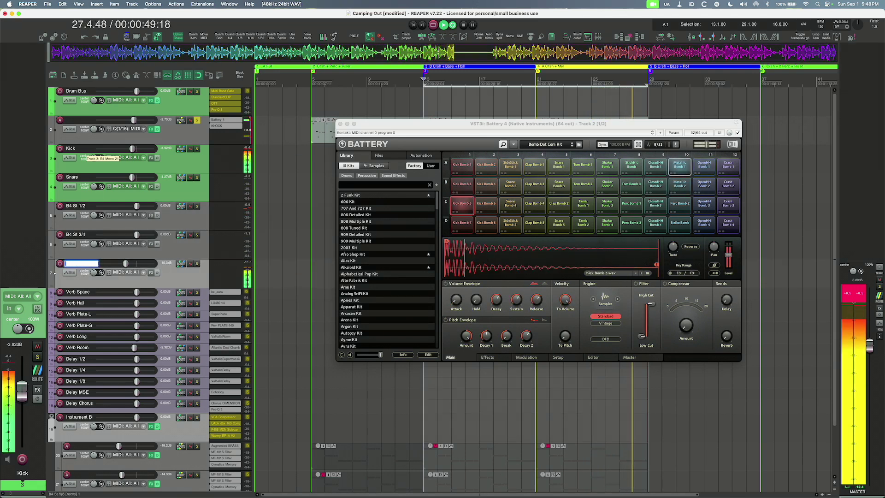
type("erc")
key("Return")
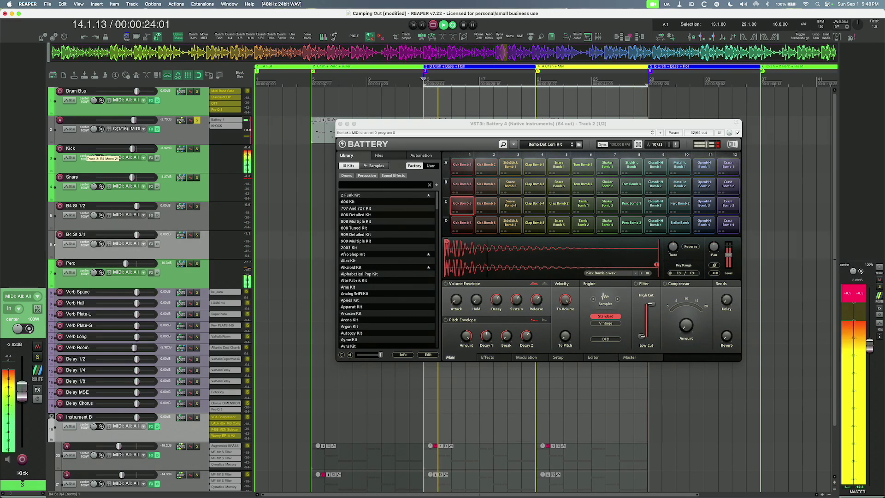
double_click(78, 234)
type("Perc")
key("Return")
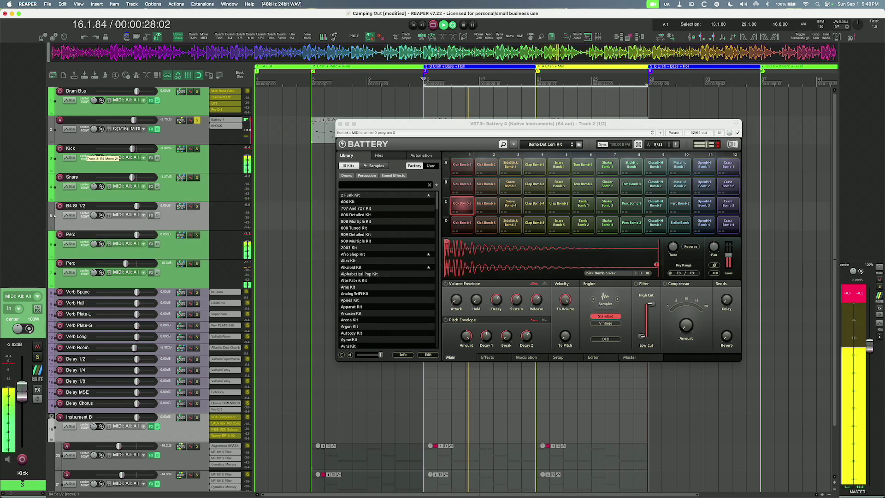
double_click(75, 205)
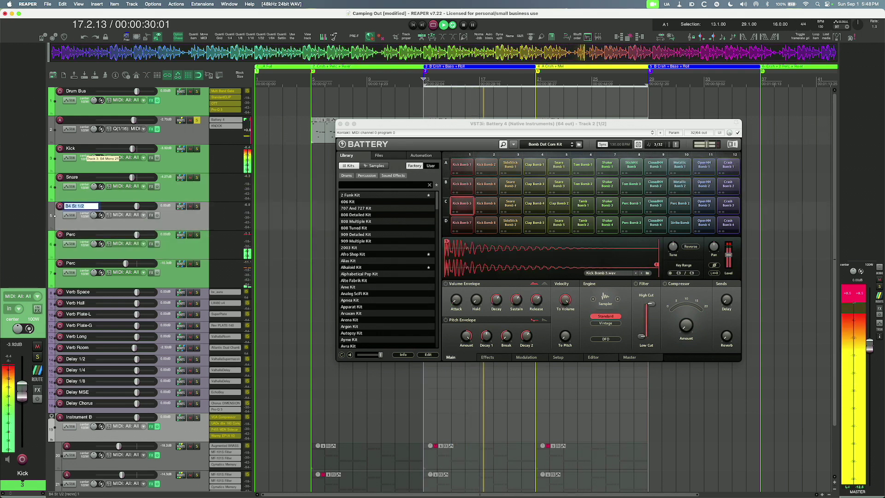
type("Open")
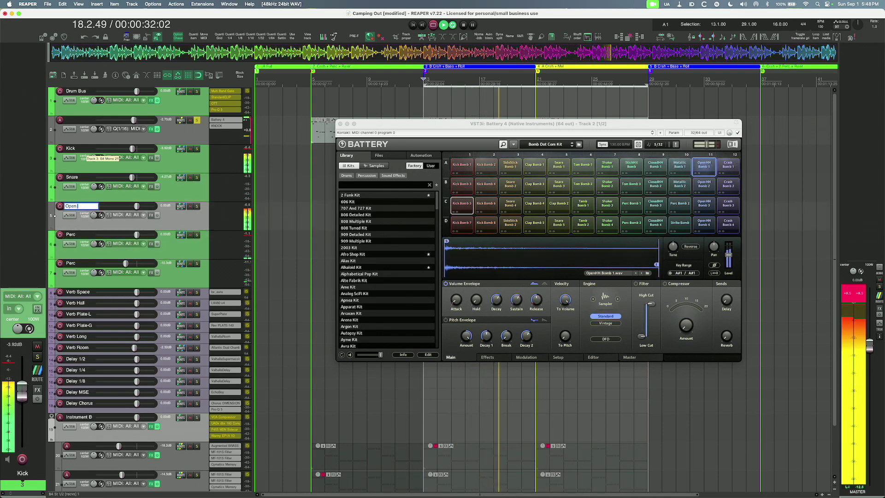
type(" Hat")
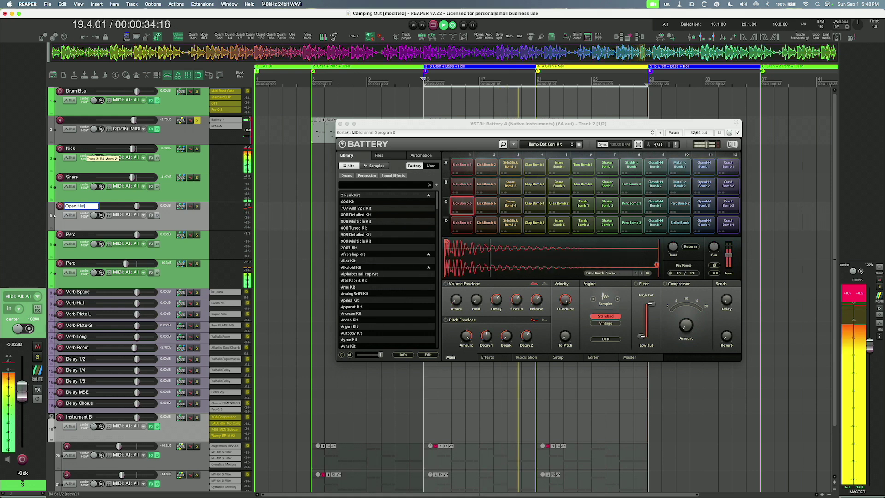
key("Return")
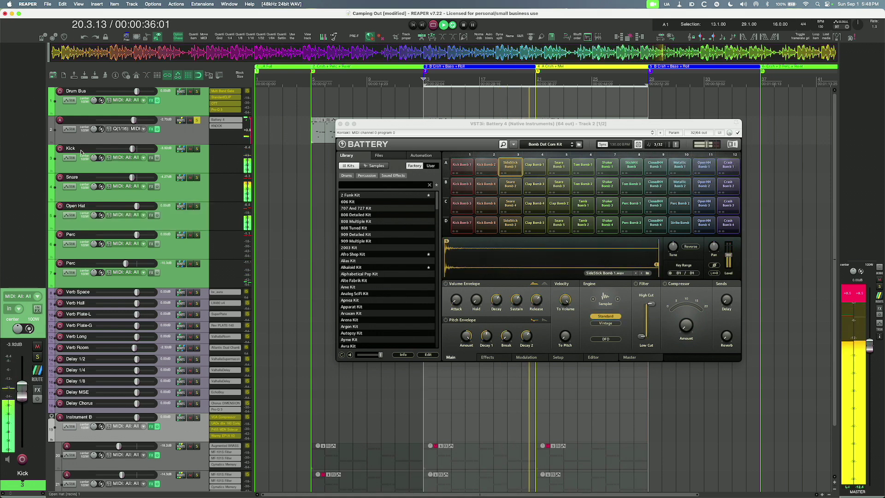
key("space")
key("space")
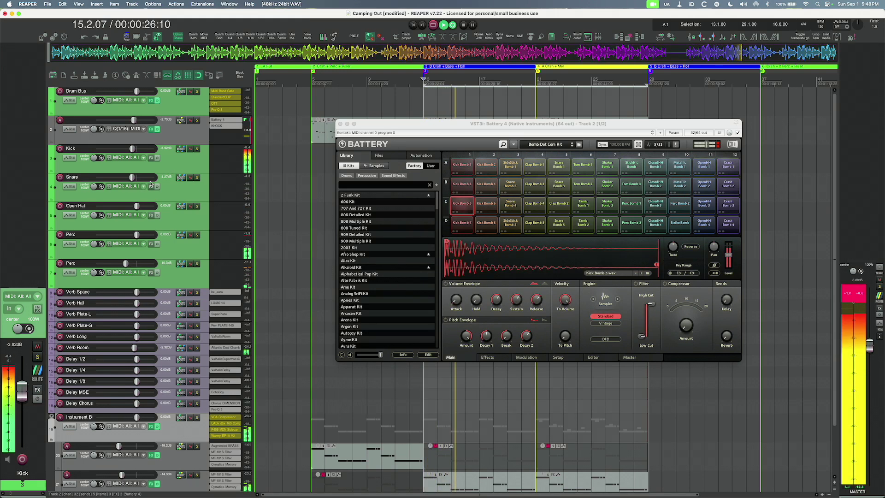
Lower the selected drum tracks' level and audition playback, nudging the Battery window up and left.
key("space")
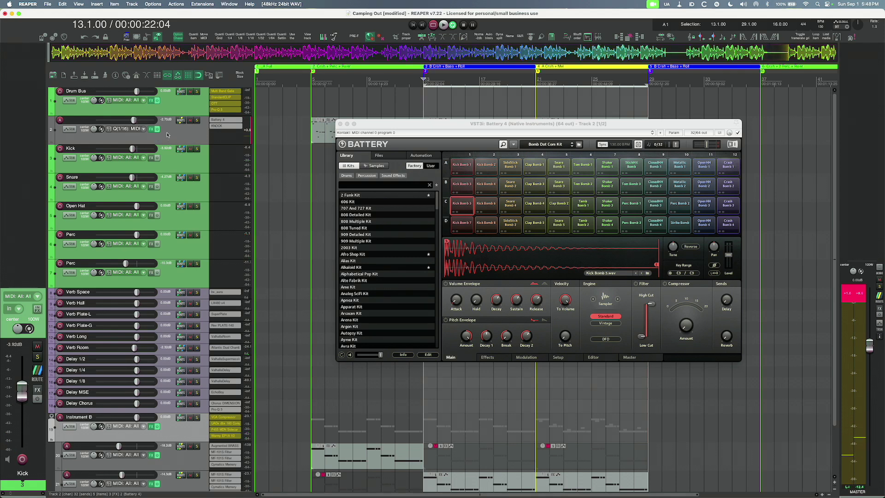
left_click(167, 134)
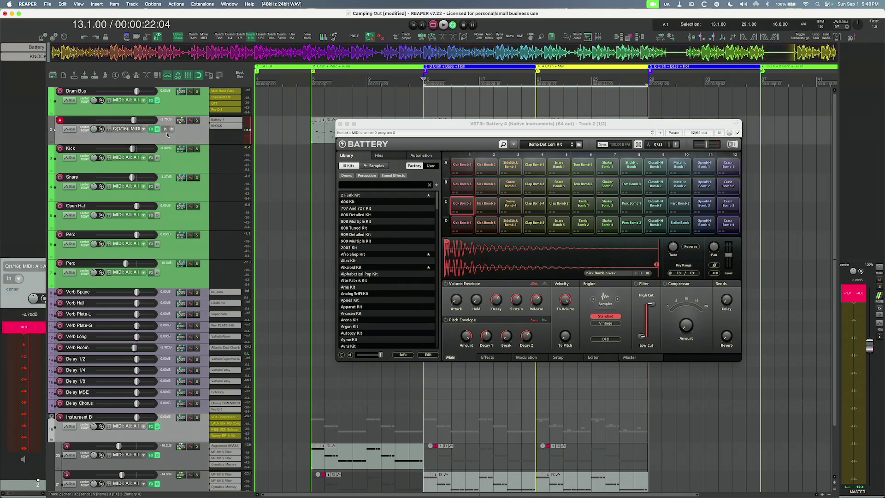
left_click(172, 274, "shift")
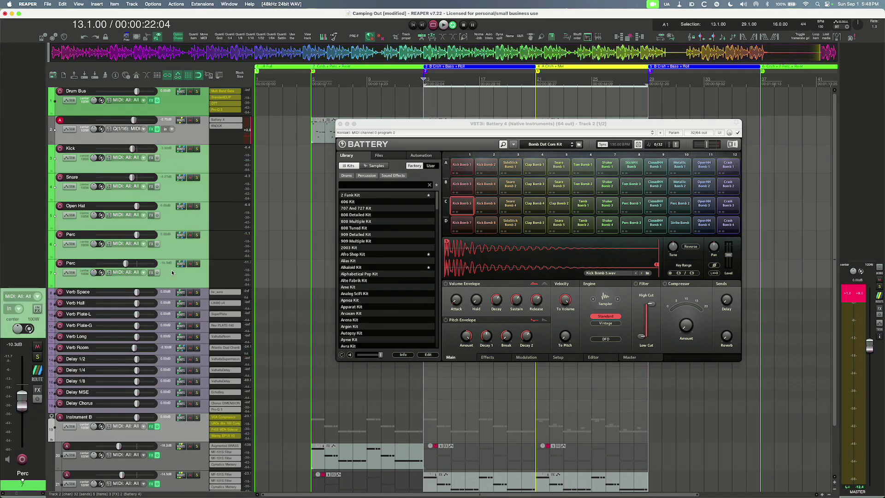
left_click_drag(173, 141, 171, 107)
key("space")
left_click(77, 130)
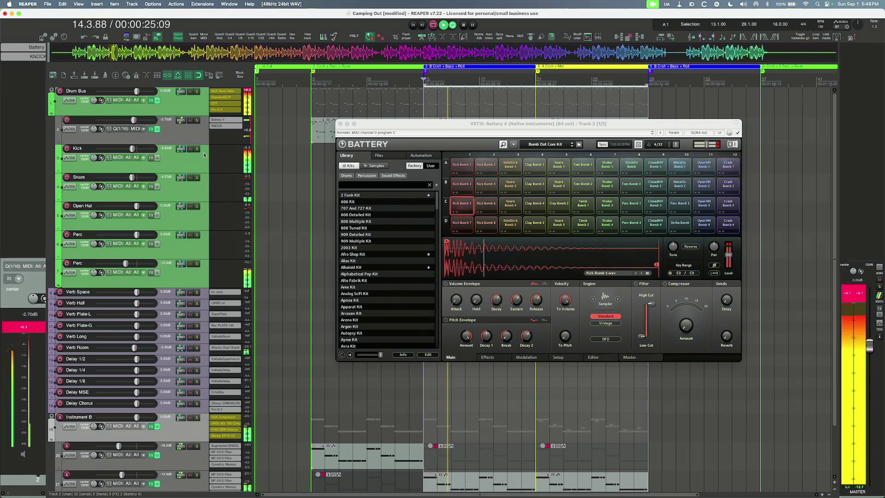
left_click_drag(387, 123, 370, 117)
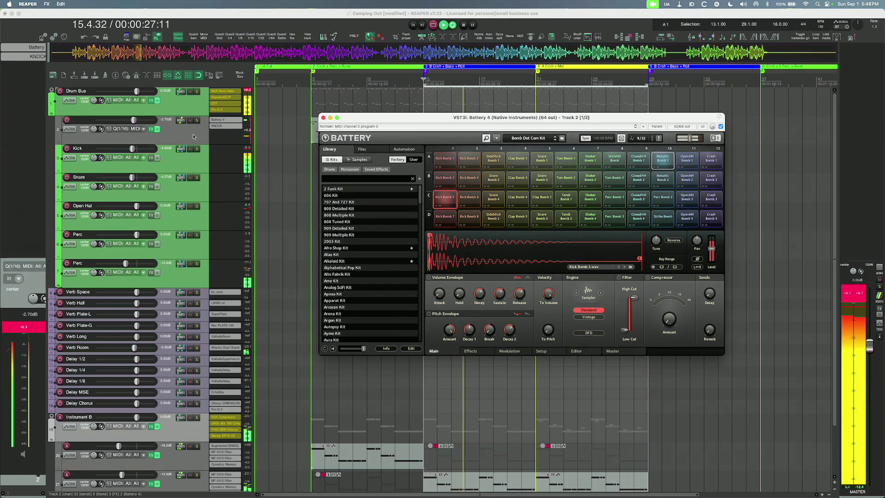
left_click(156, 154)
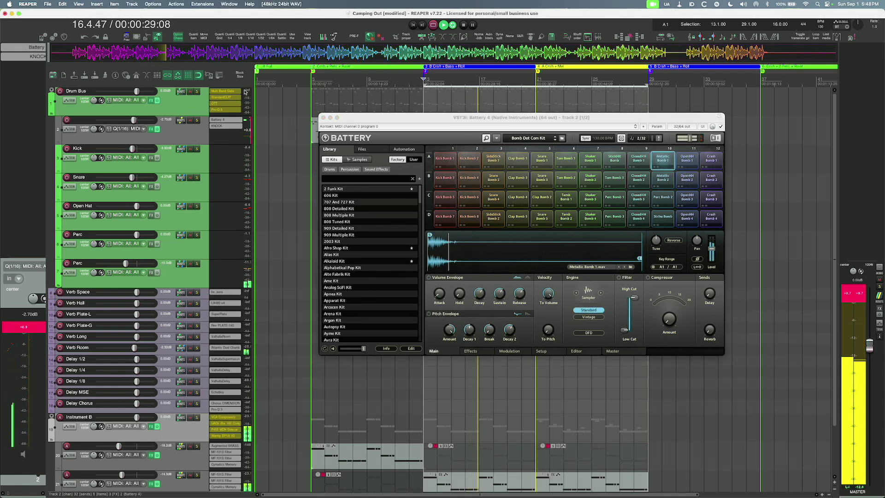
key("space")
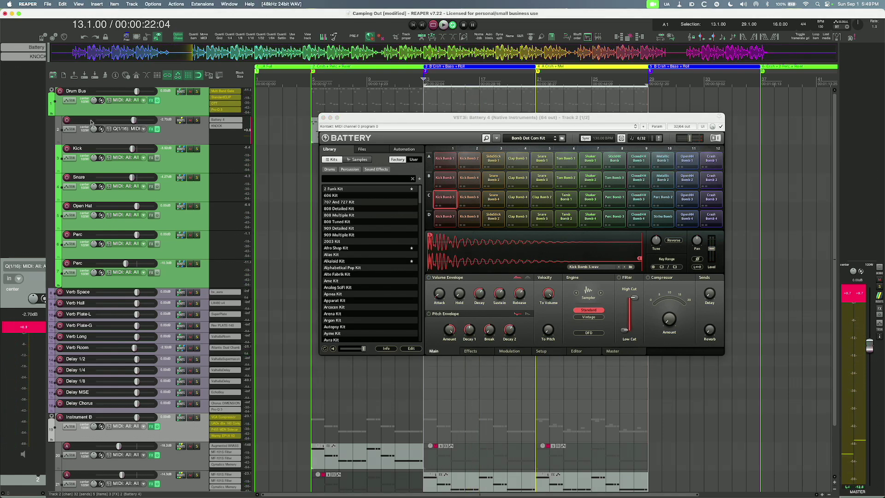
Rename the Battery instrument track to 'Drum'.
double_click(90, 122)
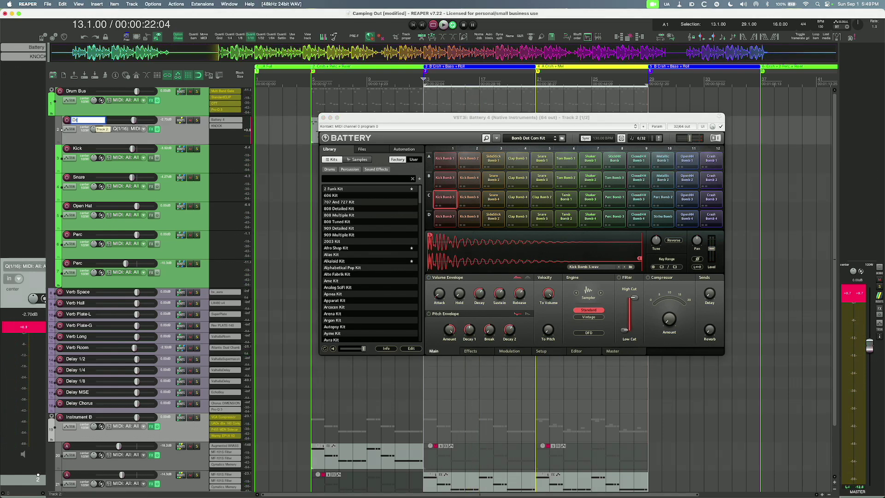
type("Drum")
key("Return")
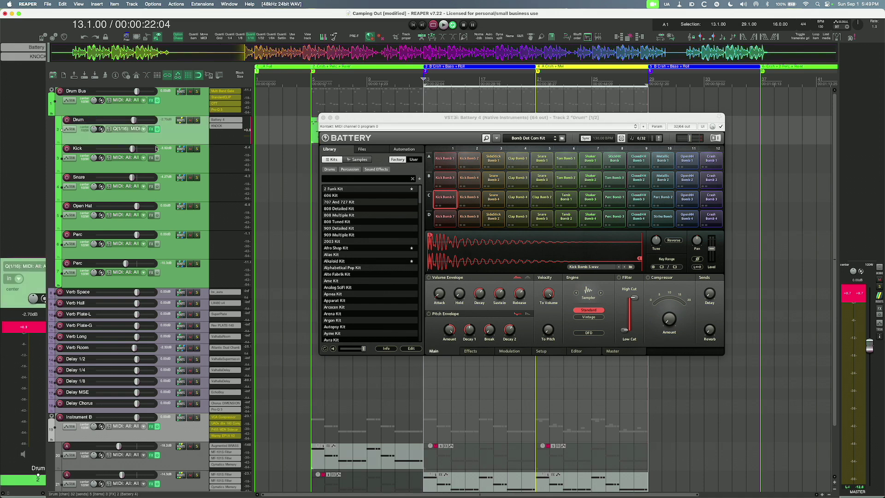
Select Kick through Perc and turn all five drum outputs down together during playback.
left_click_drag(162, 157, 164, 232)
left_click(161, 272, "shift")
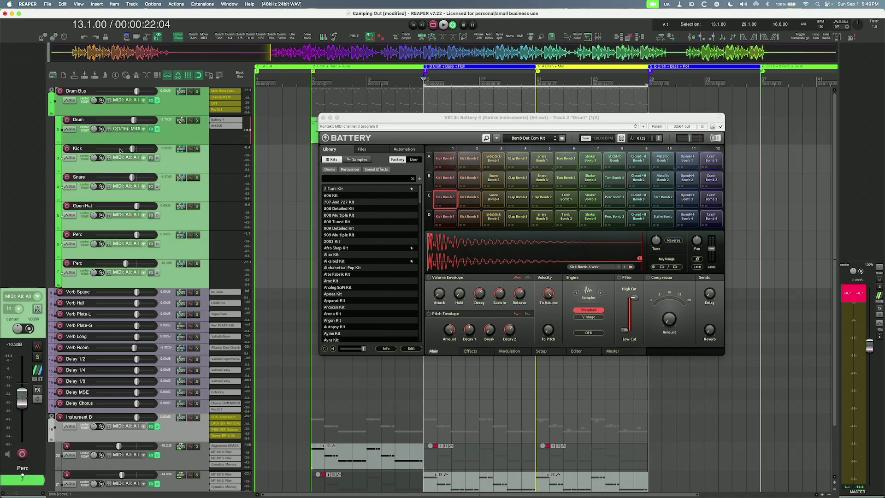
key("space")
left_click_drag(132, 149, 128, 150)
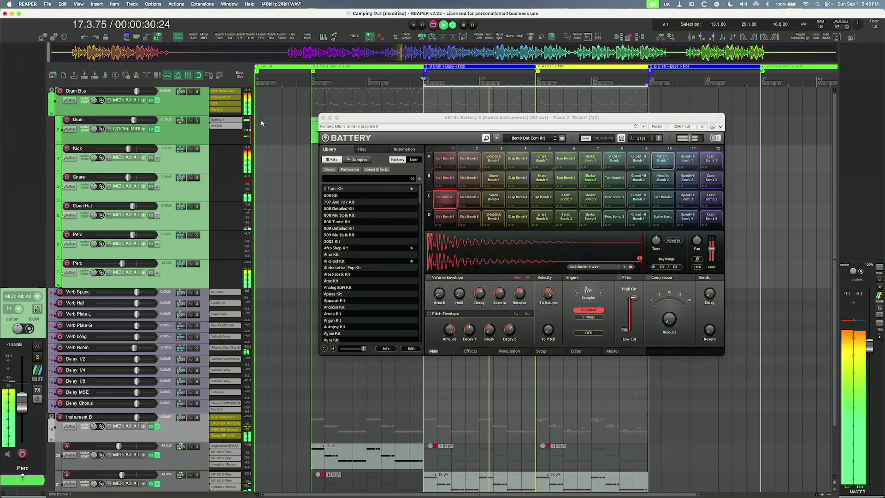
Close the Battery window, save the Camping Out project and stop playback.
left_click(323, 118)
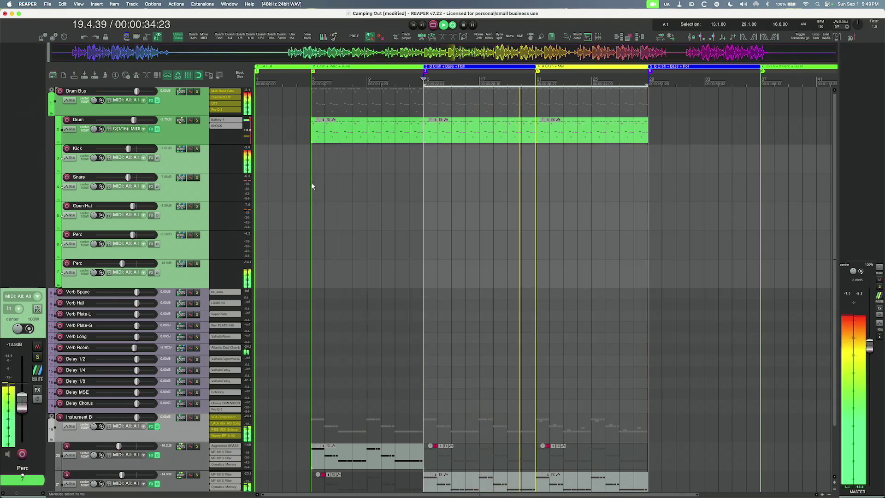
key("super+s")
key("space")
Open the Drum track's KNOCK plugin, move it off the track list, then close it.
left_click(226, 128)
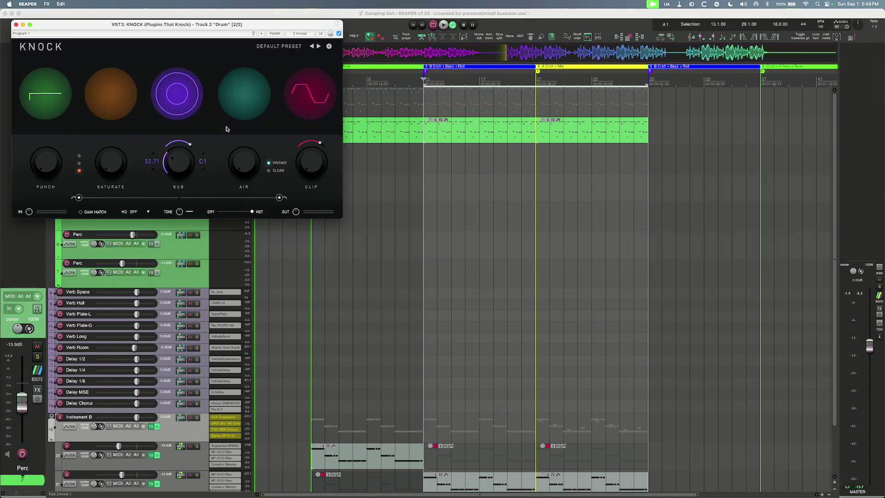
left_click_drag(56, 28, 396, 98)
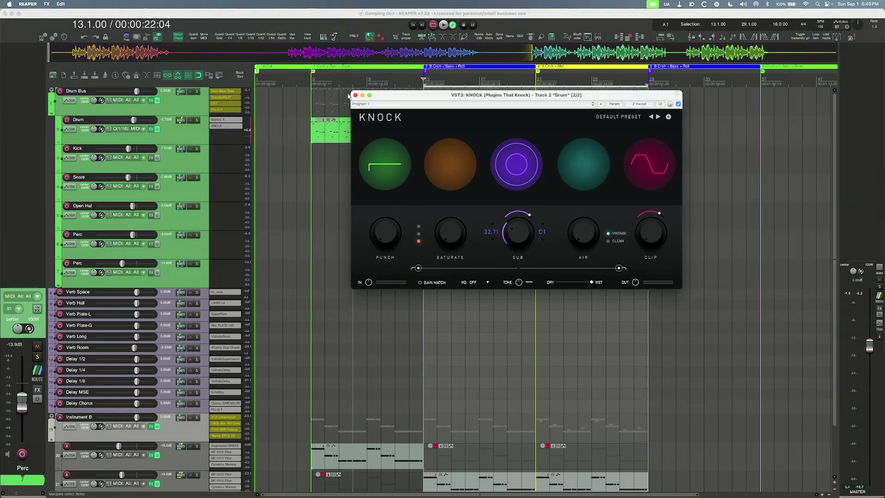
left_click(355, 95)
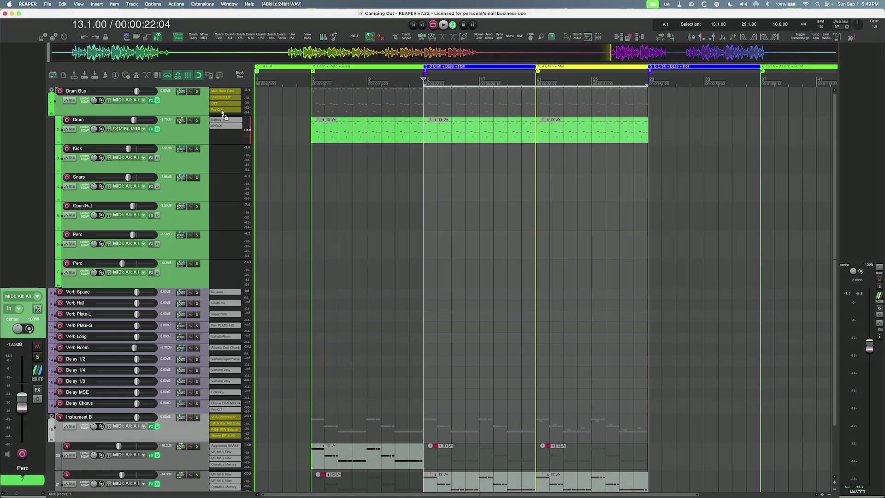
Audition playback and move KNOCK to second in the Drum Bus chain, under Multi Band Gate.
key("space")
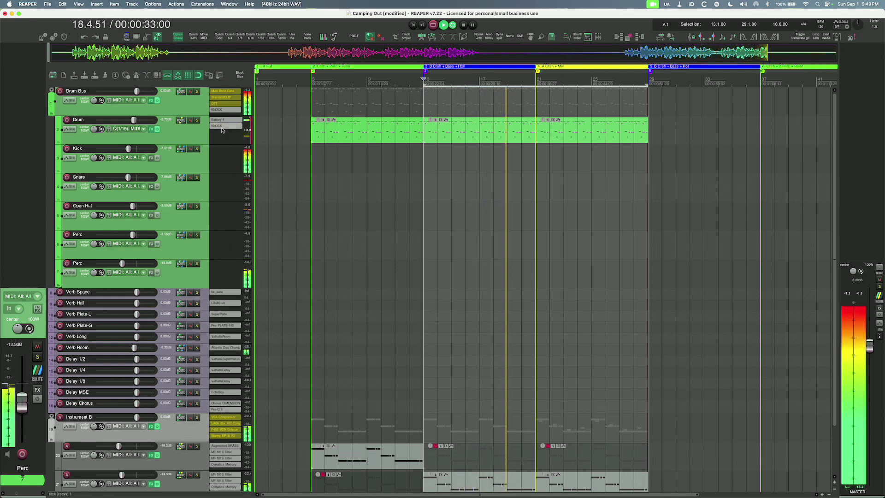
key("space")
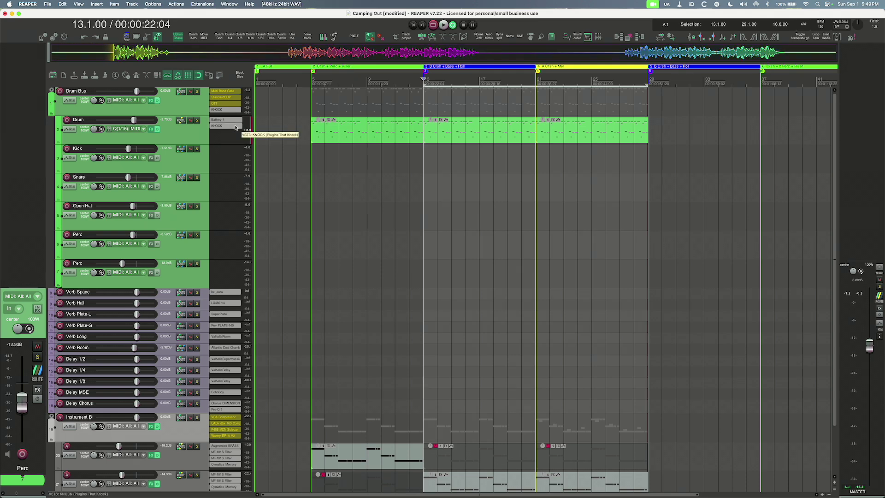
key("space")
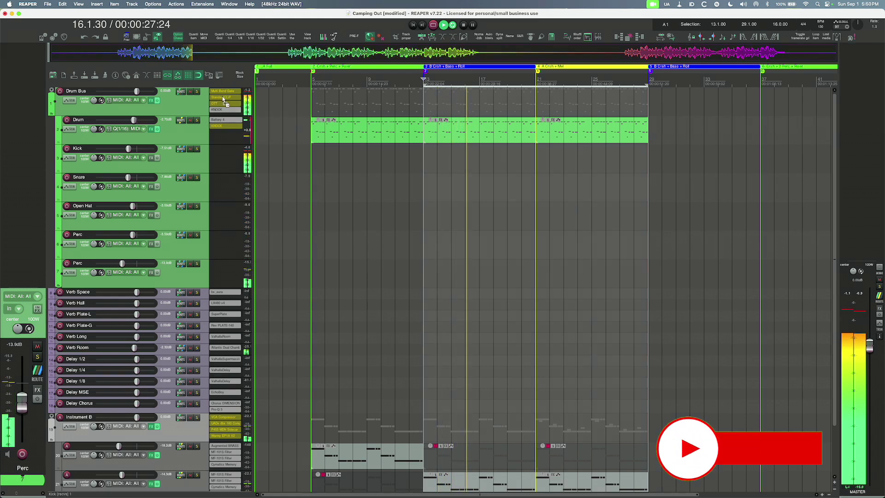
left_click_drag(223, 99, 225, 101)
key("space")
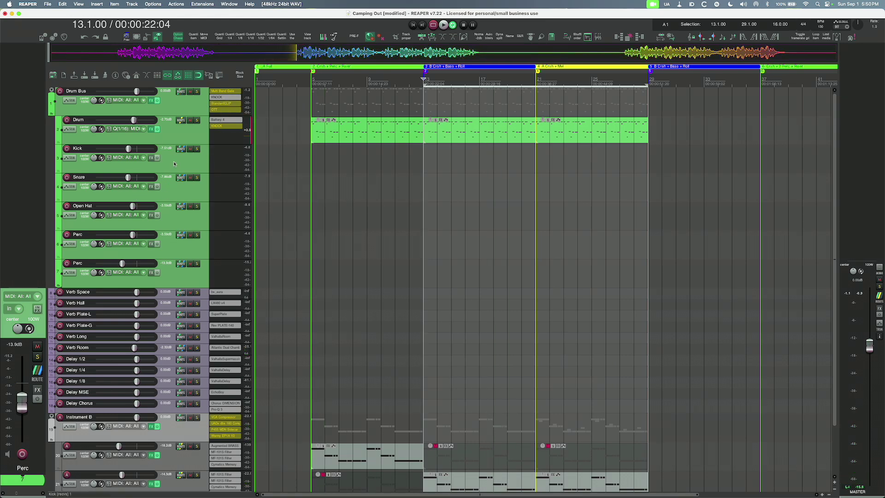
key("space")
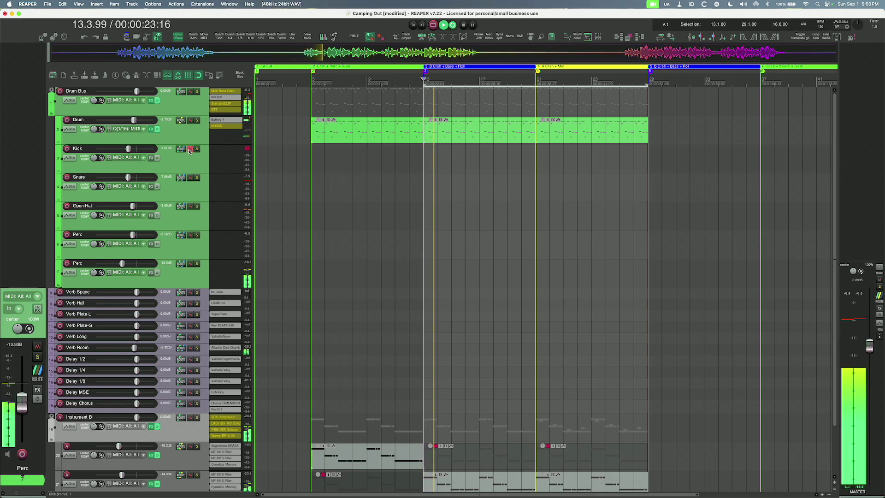
left_click(190, 148)
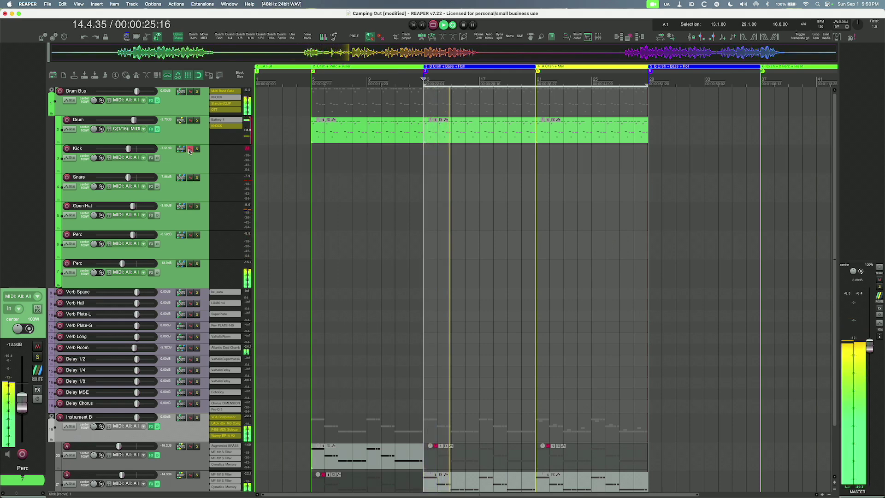
left_click(190, 149)
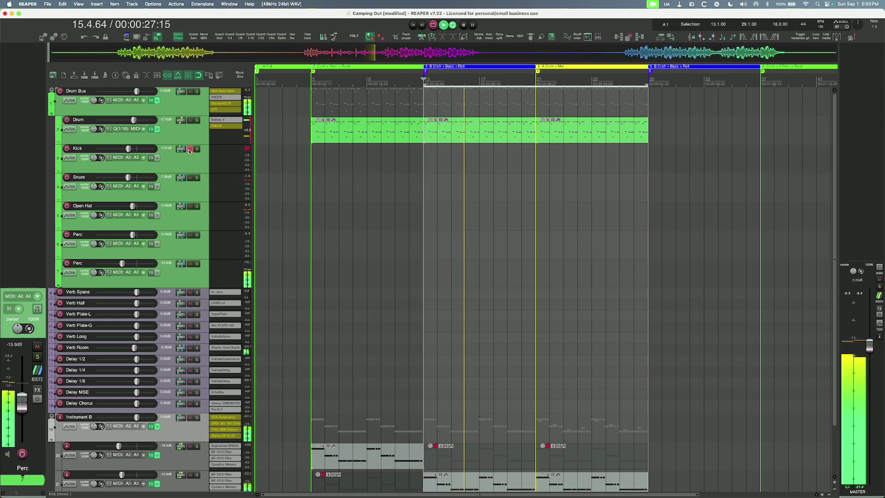
left_click(190, 178)
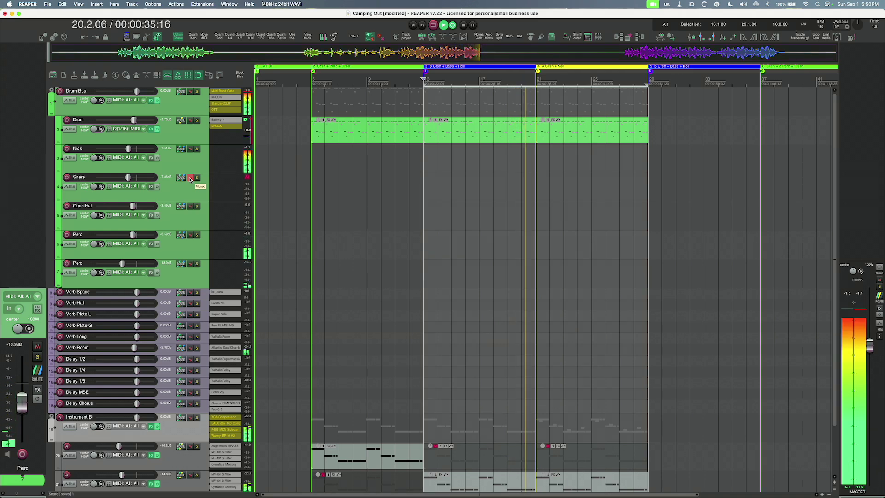
left_click(190, 178)
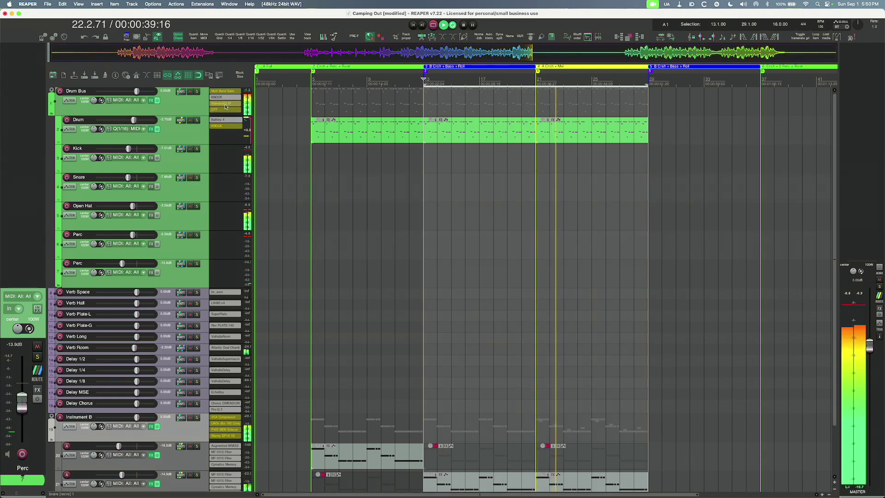
key("space")
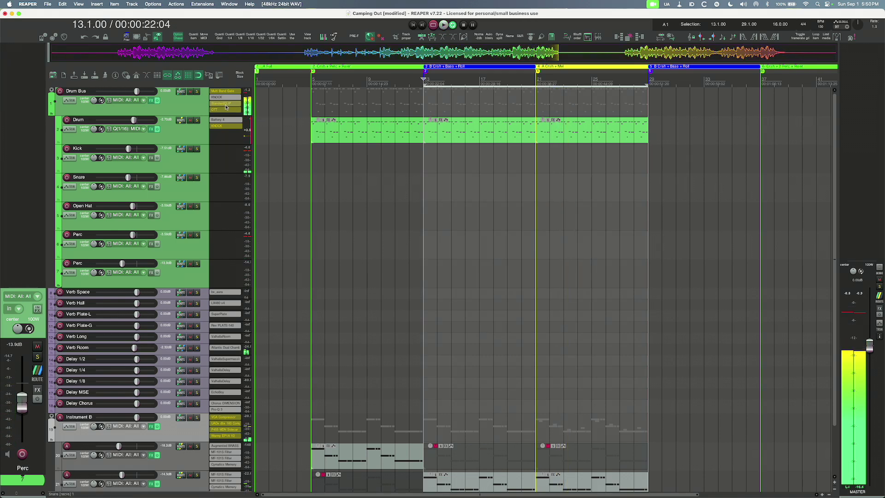
Set the Drum Bus StandardCLIP clip threshold to -3.60 dB during playback, then close it.
key("space")
left_click(226, 103)
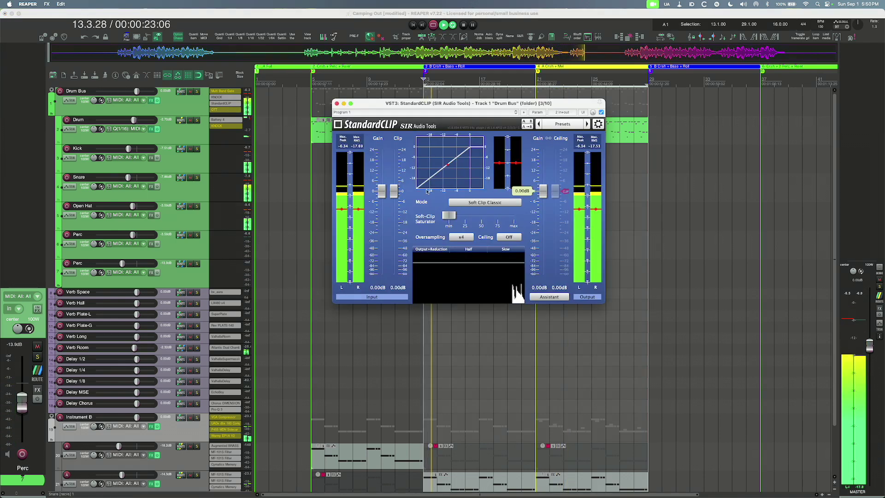
left_click_drag(395, 196, 394, 200)
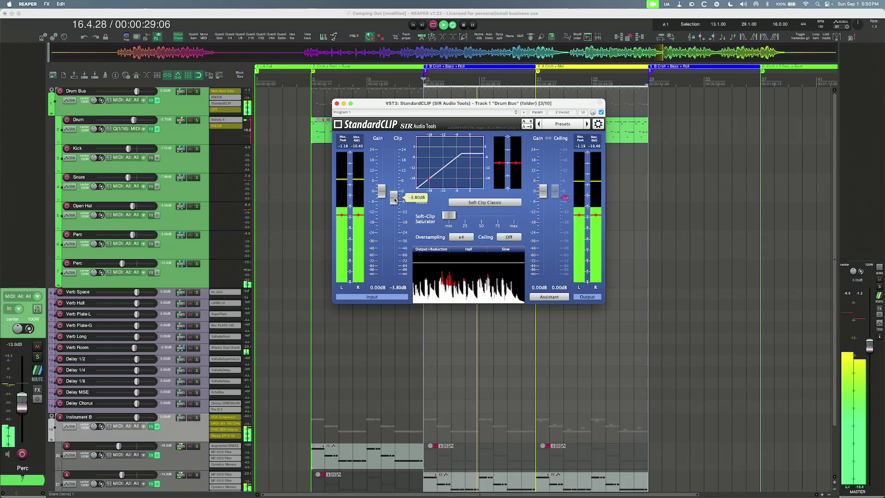
left_click_drag(394, 199, 395, 199)
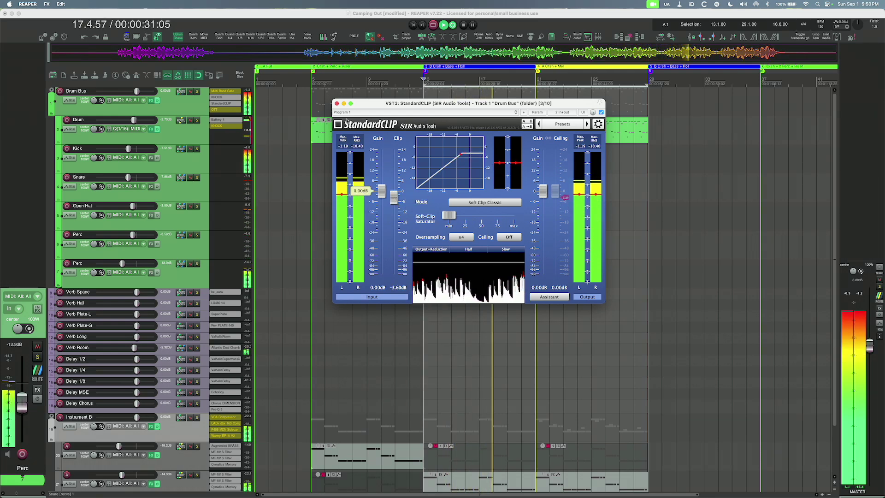
left_click(336, 103)
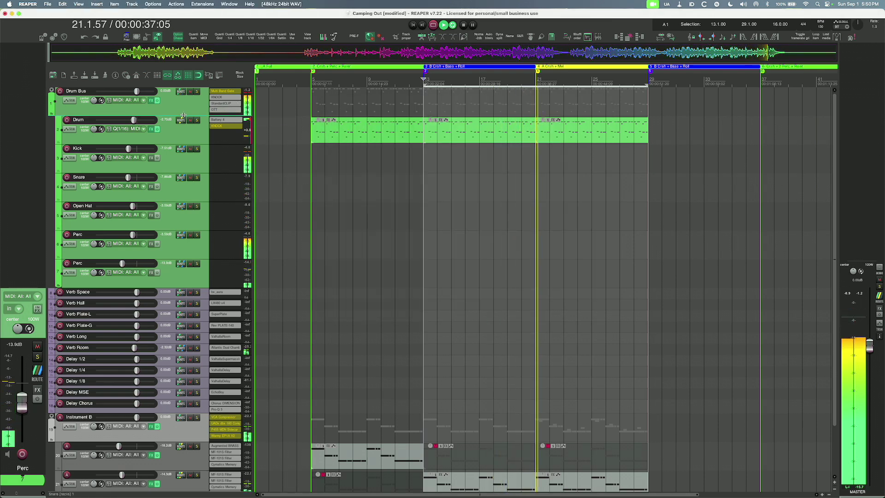
Enlarge the Drum Bus track to show its FX, reset the peak meters, and open Battery 4.
left_click_drag(183, 115, 197, 156)
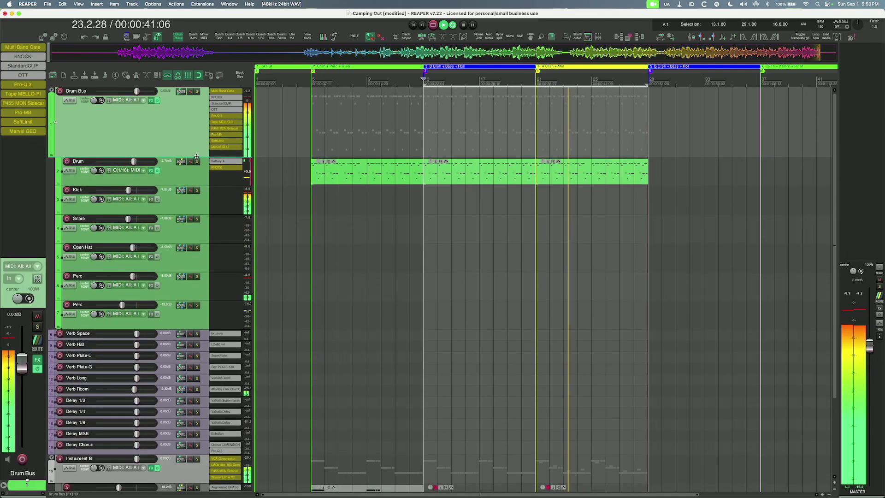
key("space")
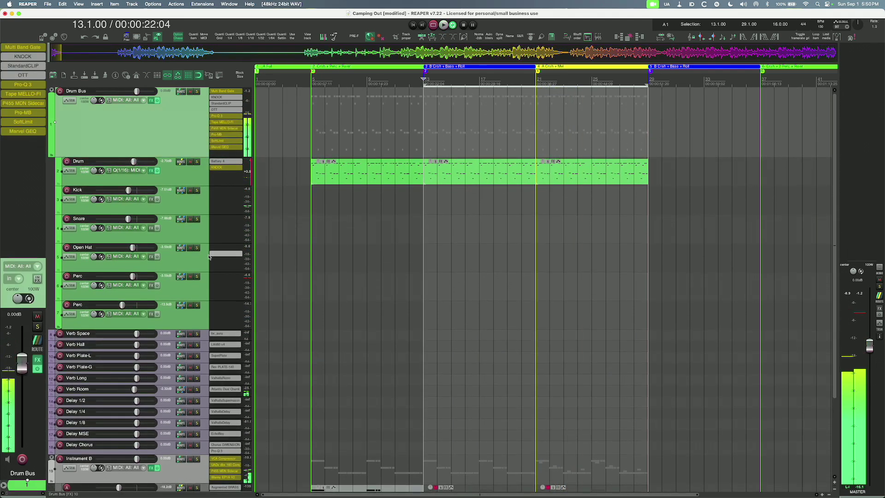
left_click(251, 177)
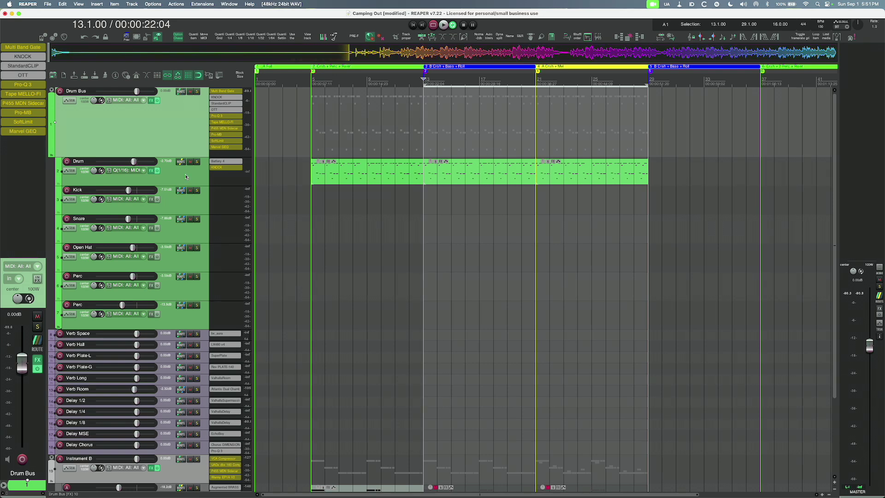
left_click(223, 161)
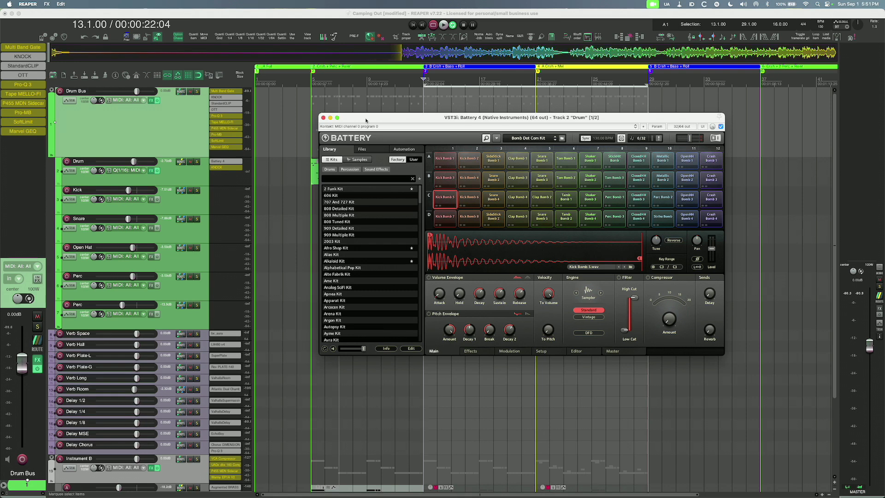
Select the Drum through Perc tracks and dismiss their track context menu without changes.
left_click_drag(365, 121, 365, 119)
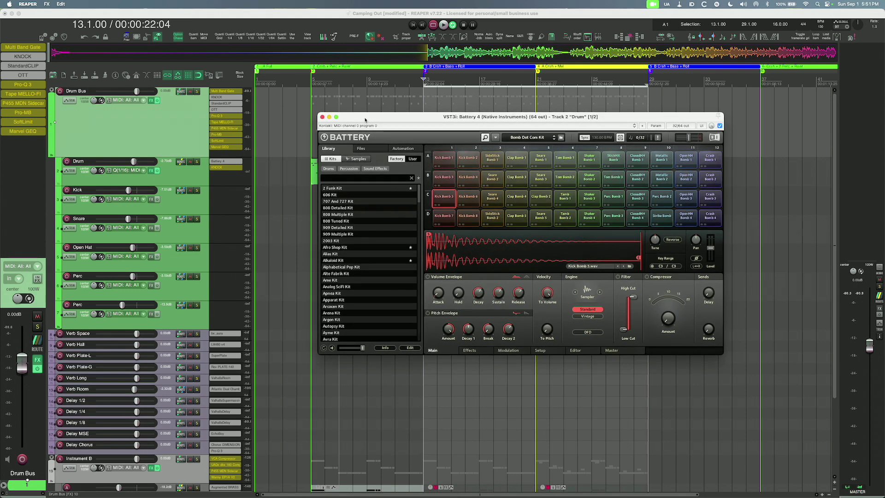
left_click(183, 179)
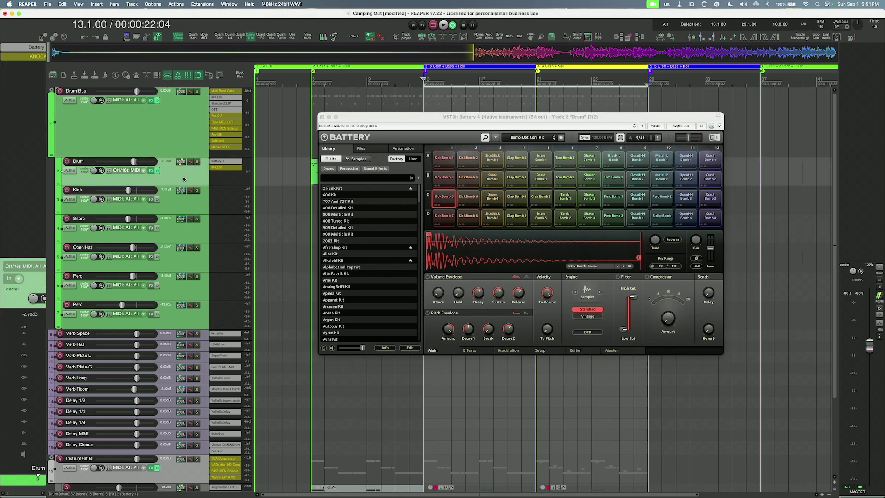
left_click(189, 317)
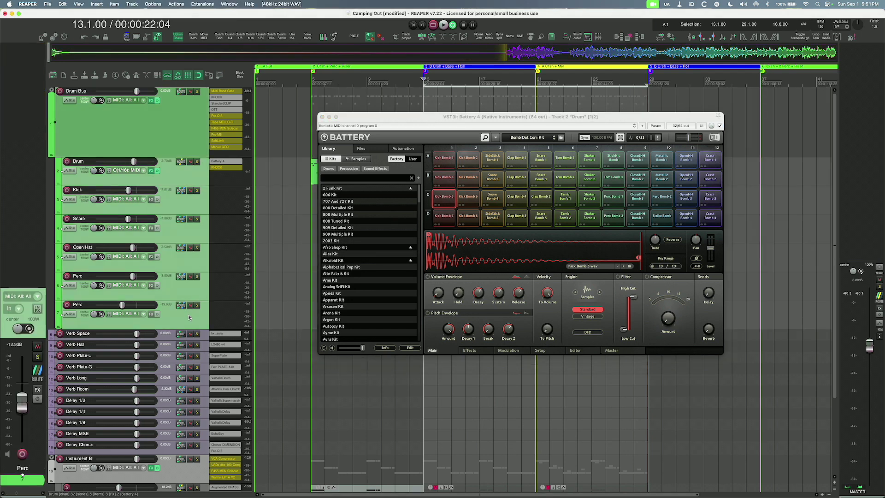
right_click(179, 177)
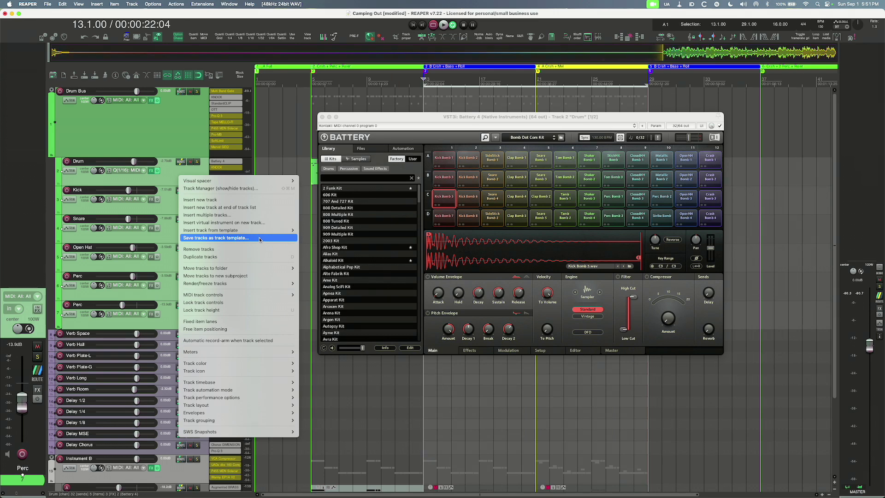
left_click(330, 164)
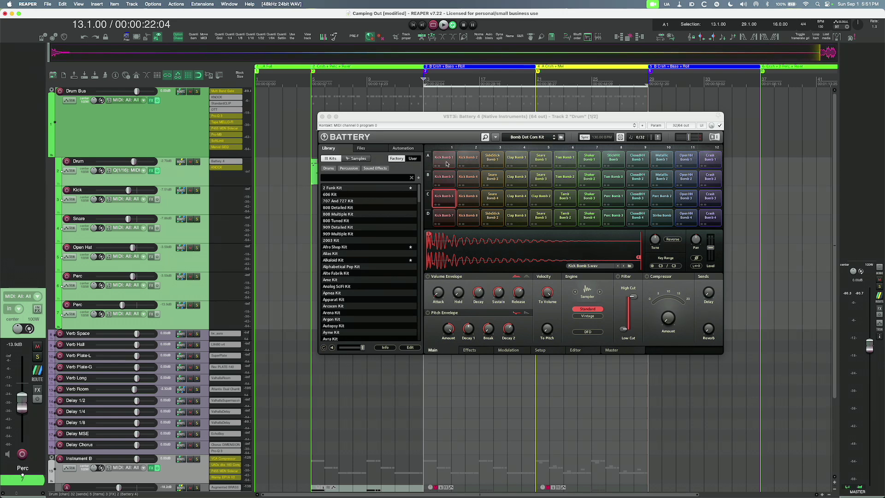
Inspect the Kick Bomb 5 pad's Output > Direct Out channel choices in Battery 4.
right_click(447, 199)
mouse_move(476, 279)
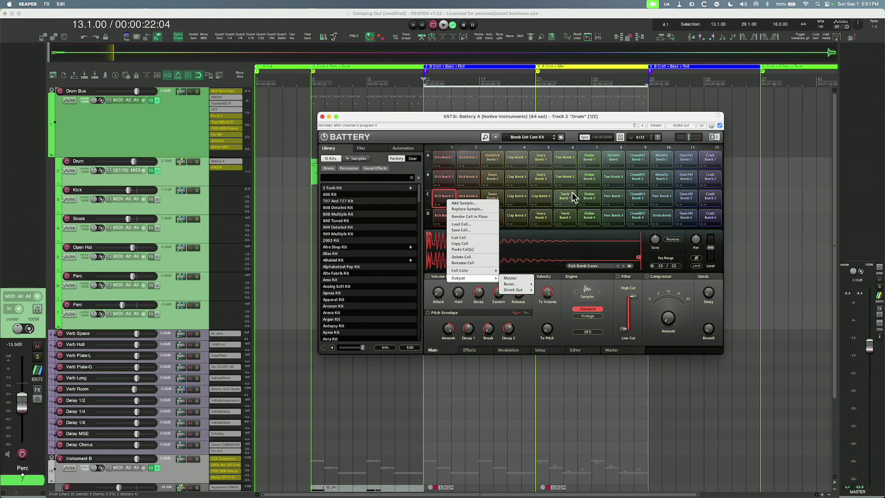
left_click(445, 140)
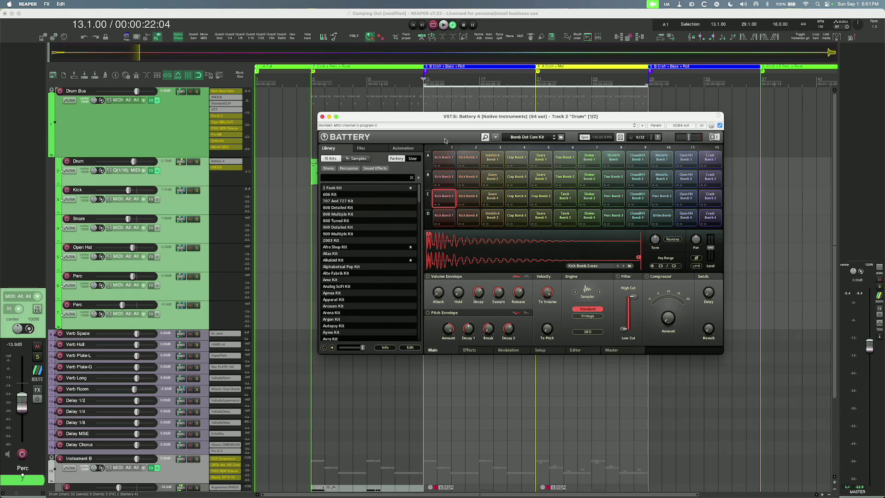
right_click(450, 198)
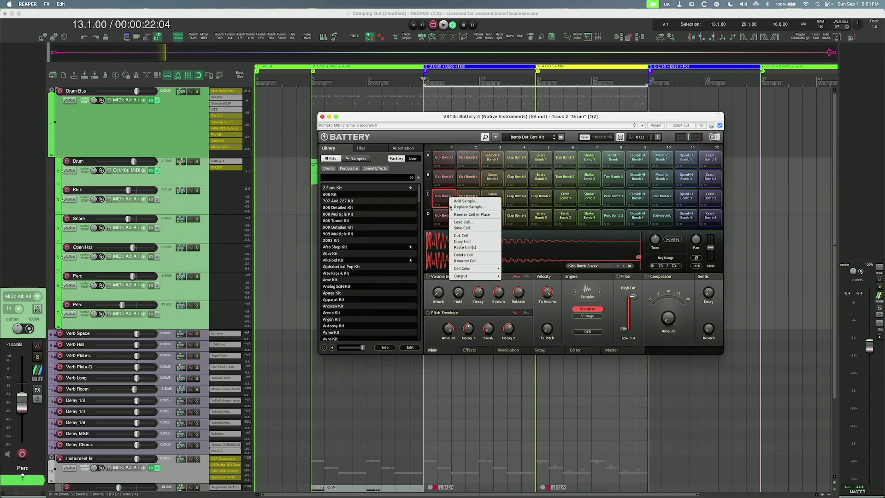
left_click(457, 140)
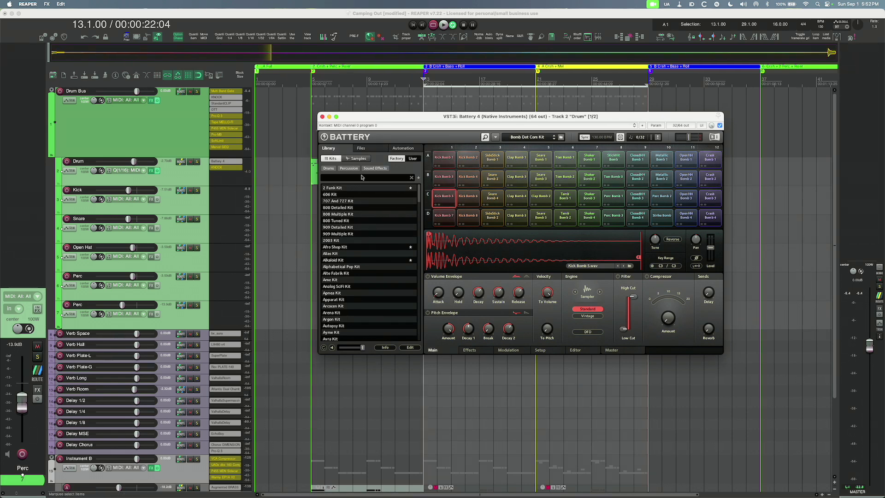
right_click(447, 203)
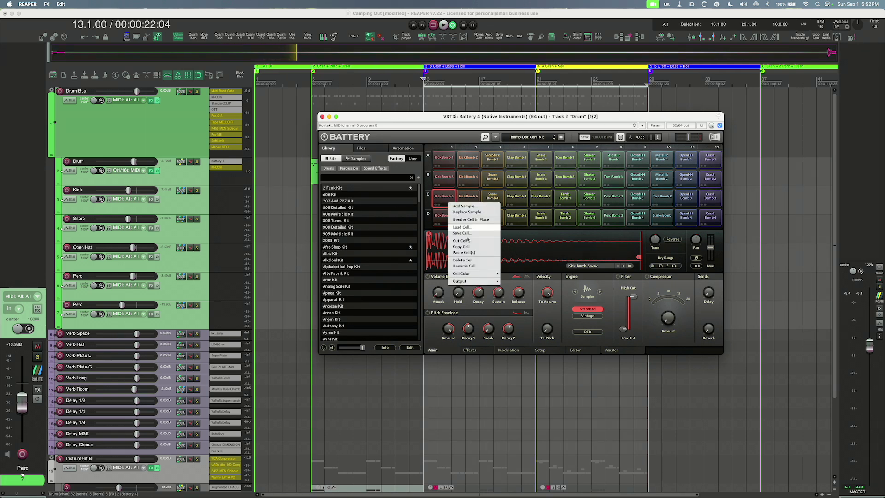
mouse_move(479, 281)
mouse_move(520, 294)
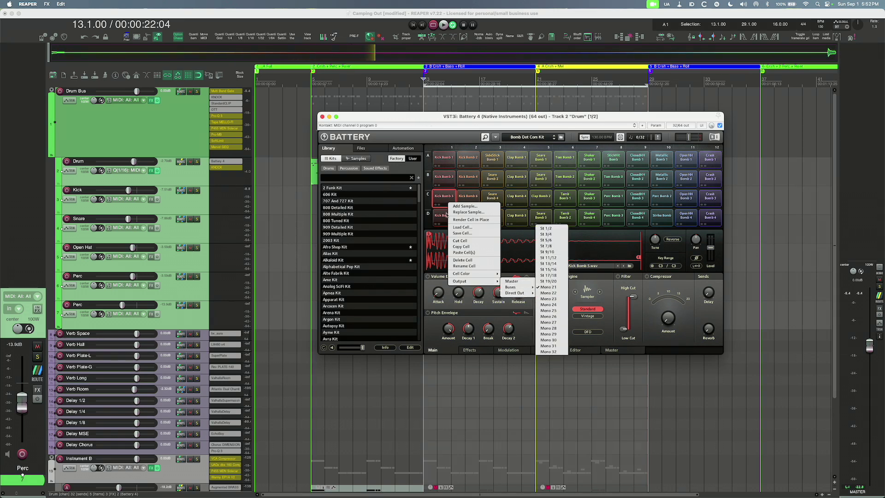
left_click(658, 121)
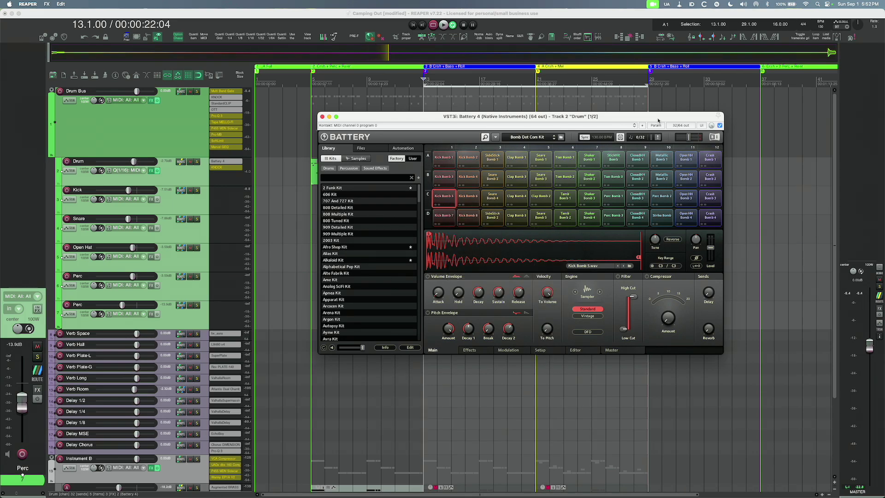
left_click(681, 125)
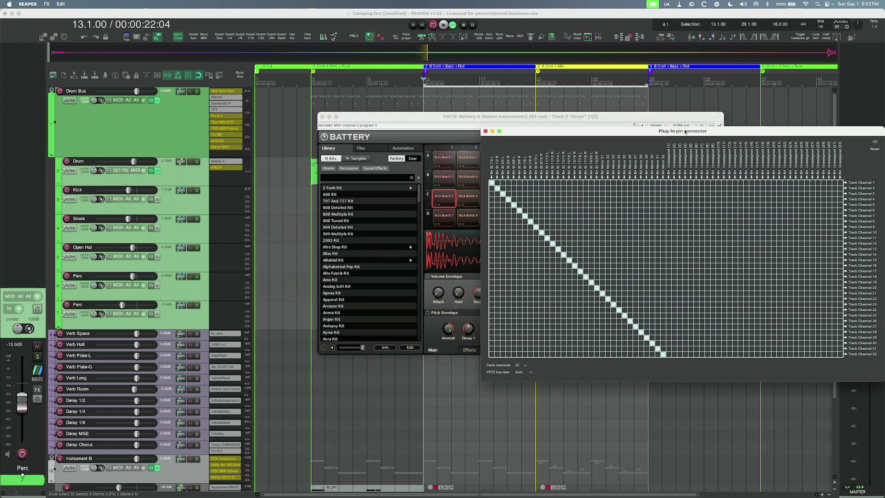
left_click_drag(685, 132, 518, 157)
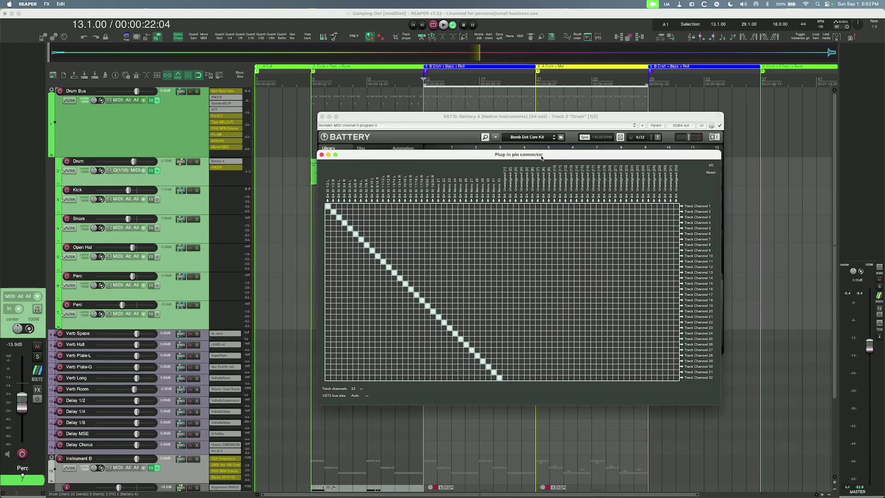